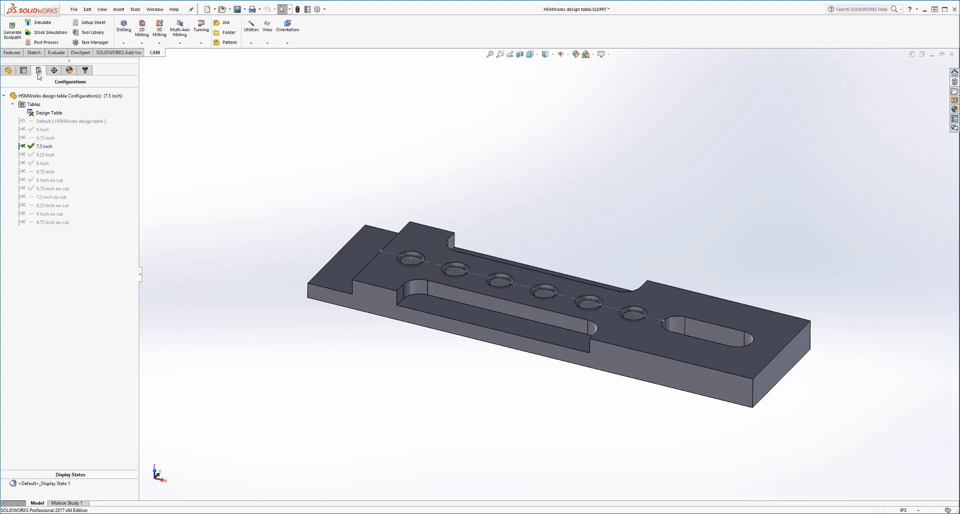
Step: Switch the part through the 6.75 Inch, 9.75 Inch and 6.75 Inch no cut configurations to compare their geometry
double_click(48, 140)
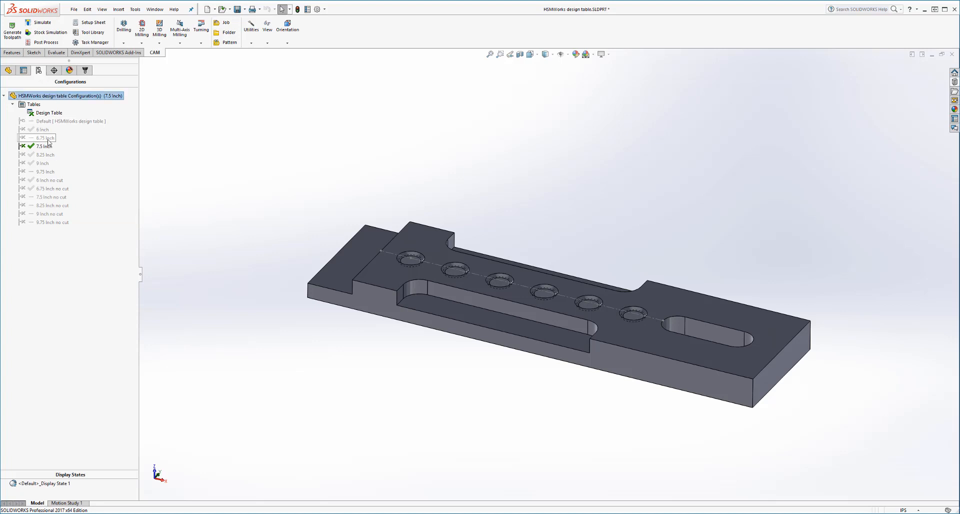
double_click(49, 138)
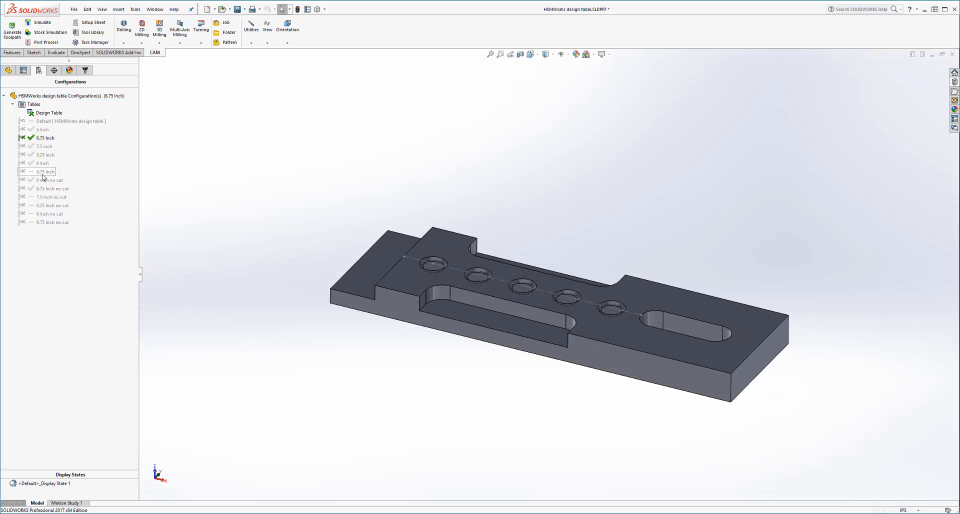
double_click(43, 174)
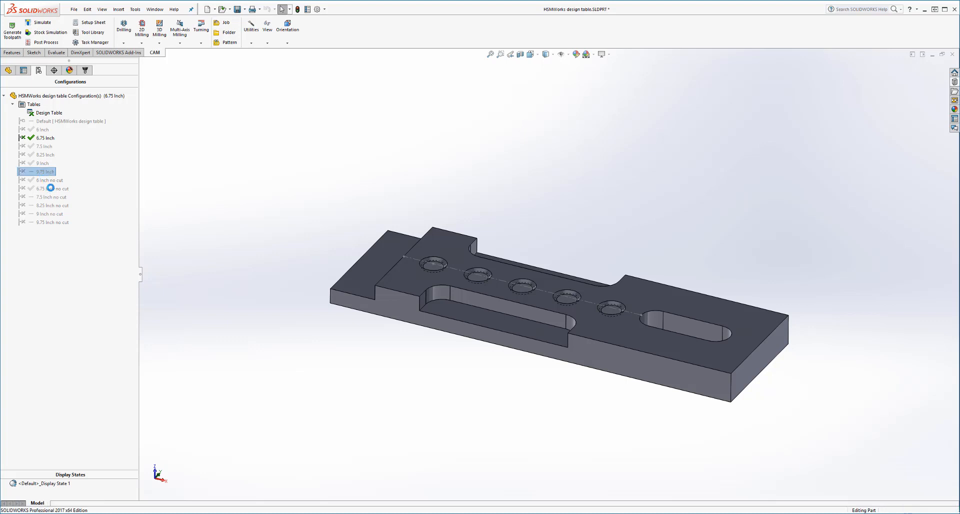
double_click(50, 188)
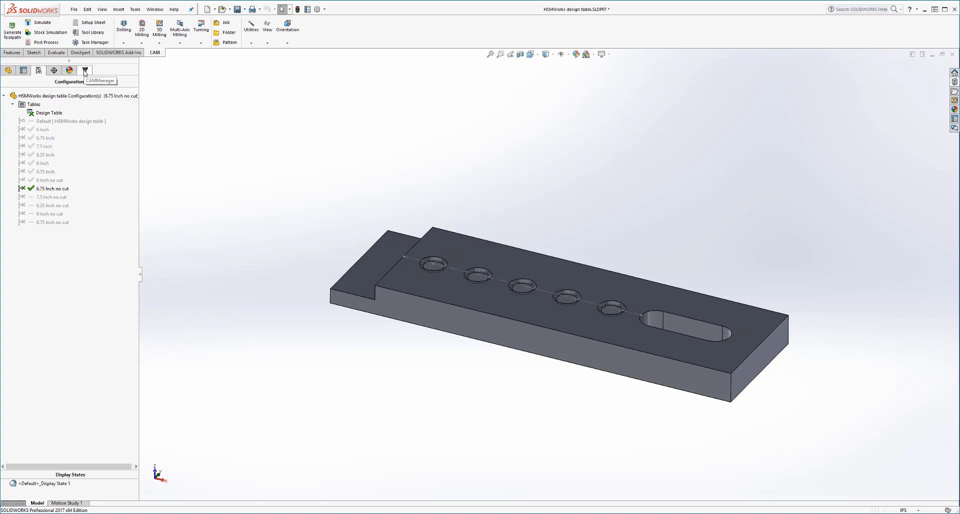
Step: Activate the 6 Inch configuration and regenerate all toolpaths of the CAM job, including operations that do not require it
double_click(43, 131)
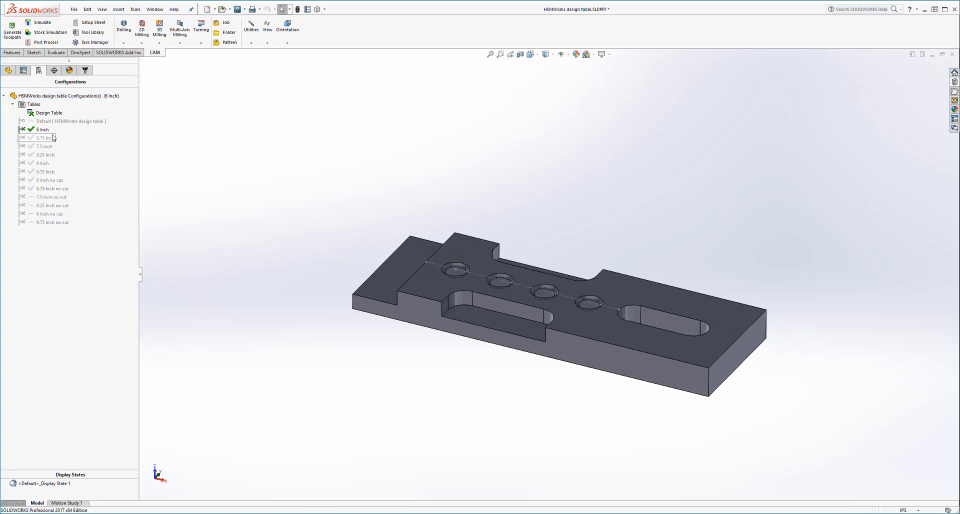
left_click(84, 70)
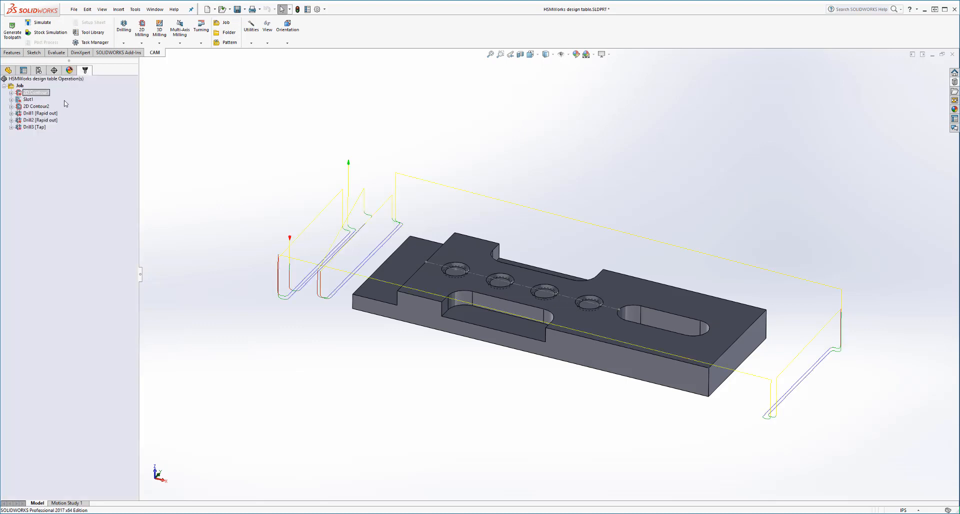
left_click(20, 86)
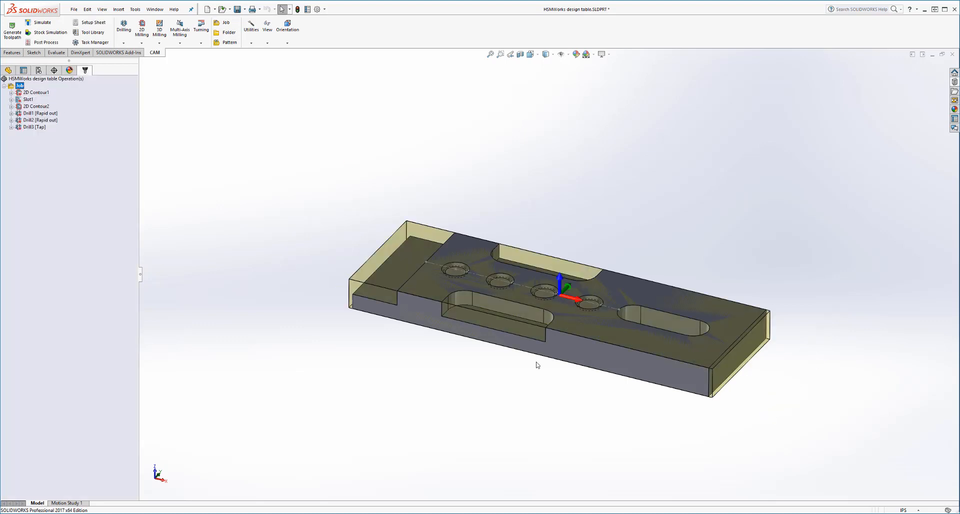
right_click(19, 86)
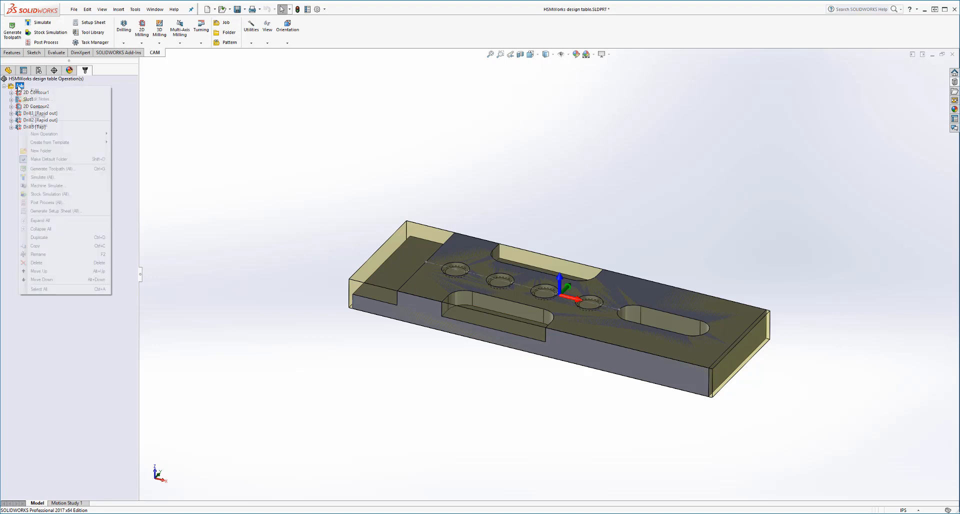
left_click(45, 169)
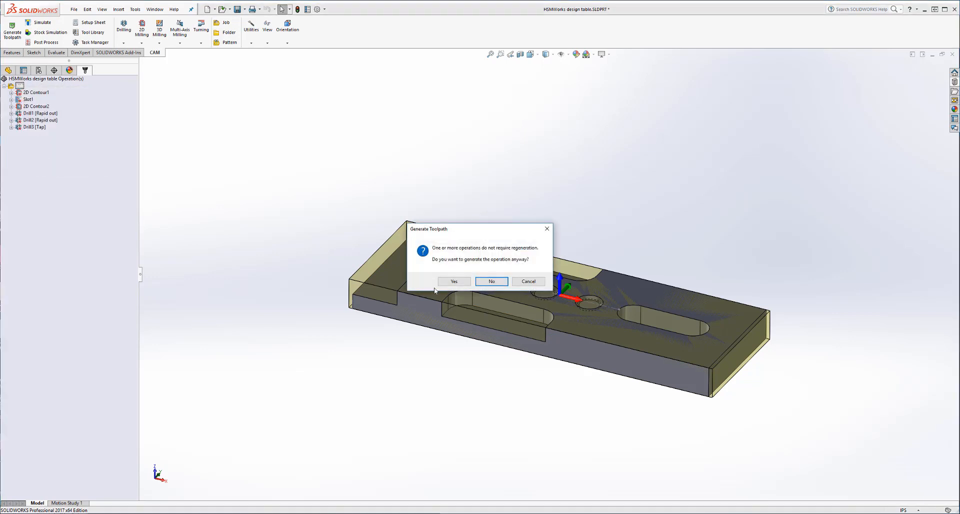
left_click(454, 281)
Step: Review the toolpaths of the 2D Contour1, Slot1 and 2D Contour2 operations on the part
left_click(41, 93)
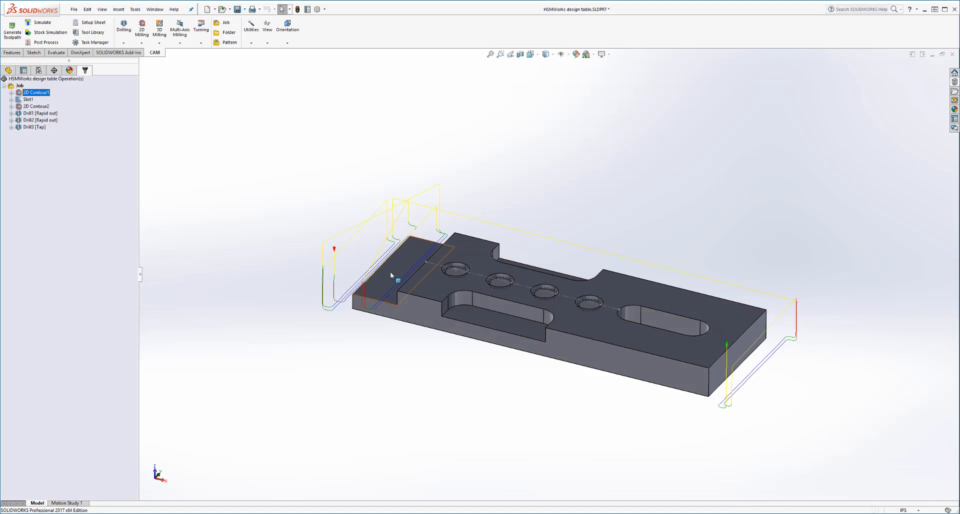
left_click(28, 99)
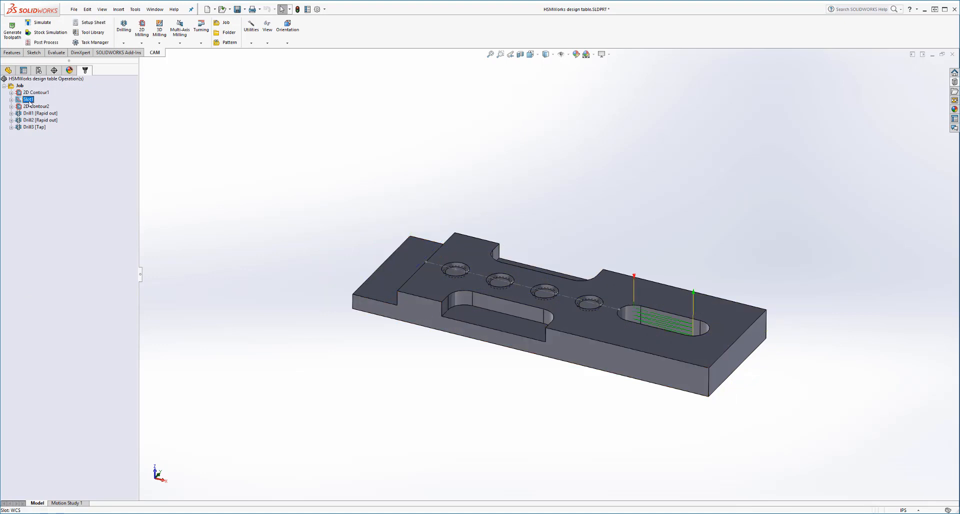
left_click(33, 106)
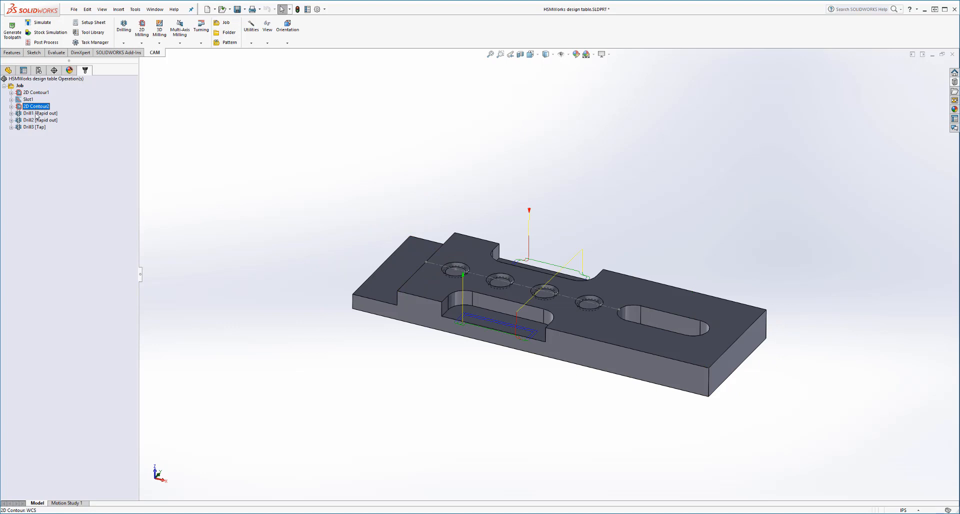
Step: Create a 2D Chamfer operation that uses tool #2, the 1/2" 90° spot drill
left_click(141, 43)
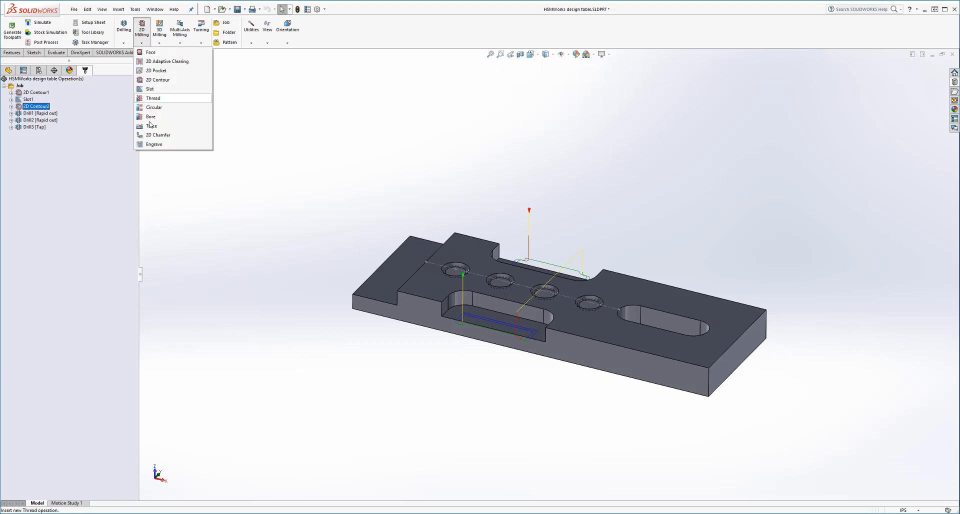
left_click(157, 135)
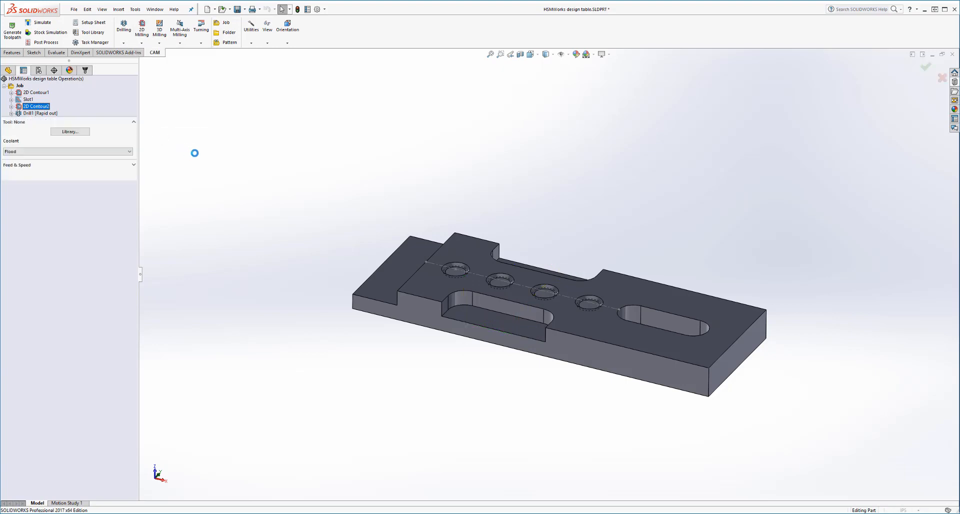
left_click(70, 131)
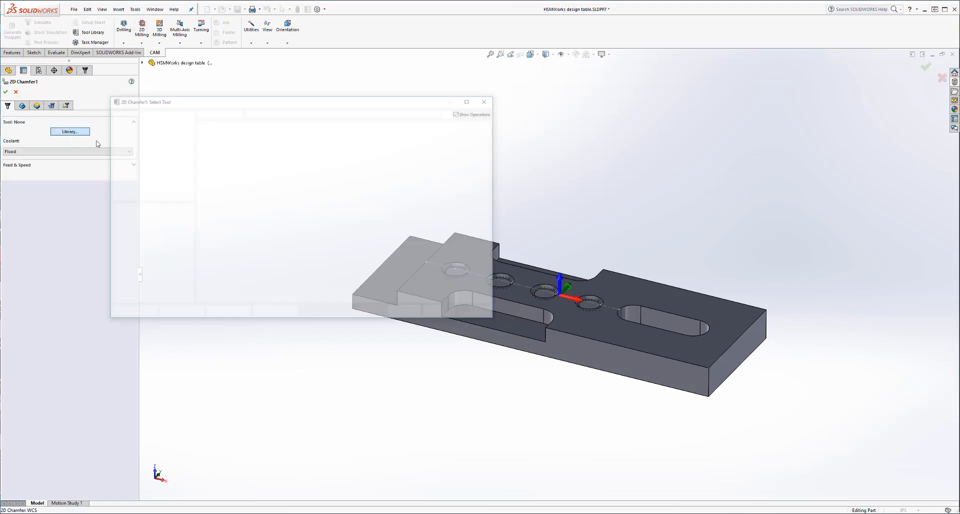
left_click(233, 159)
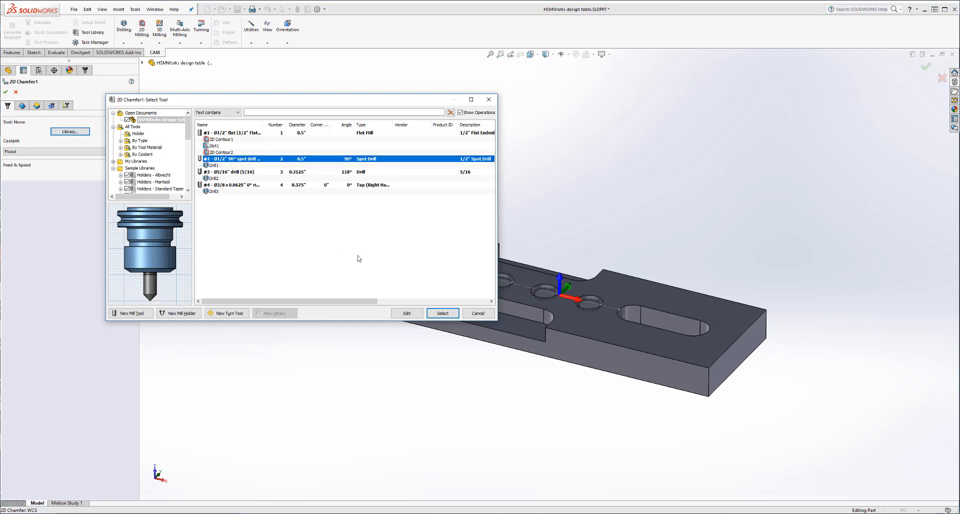
left_click(443, 314)
Step: Choose the outer straight bottom edges of both side cutouts as chamfer geometry, with tangent propagation and propagation along Z turned off
left_click(502, 332)
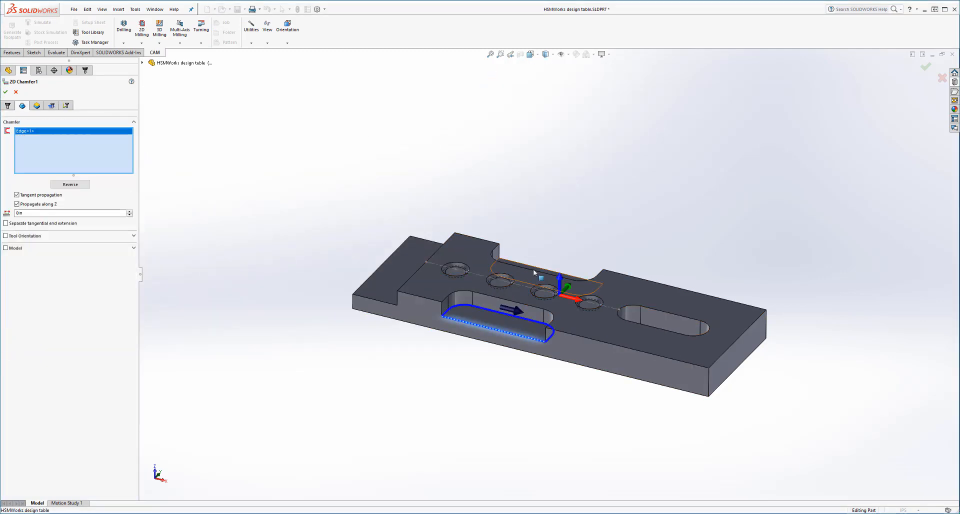
left_click(34, 196)
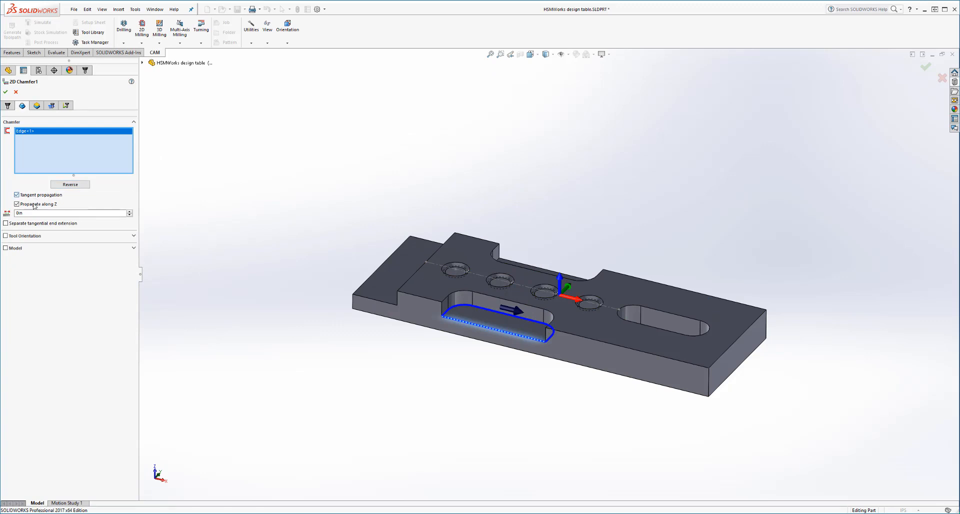
left_click(33, 204)
left_click(521, 264)
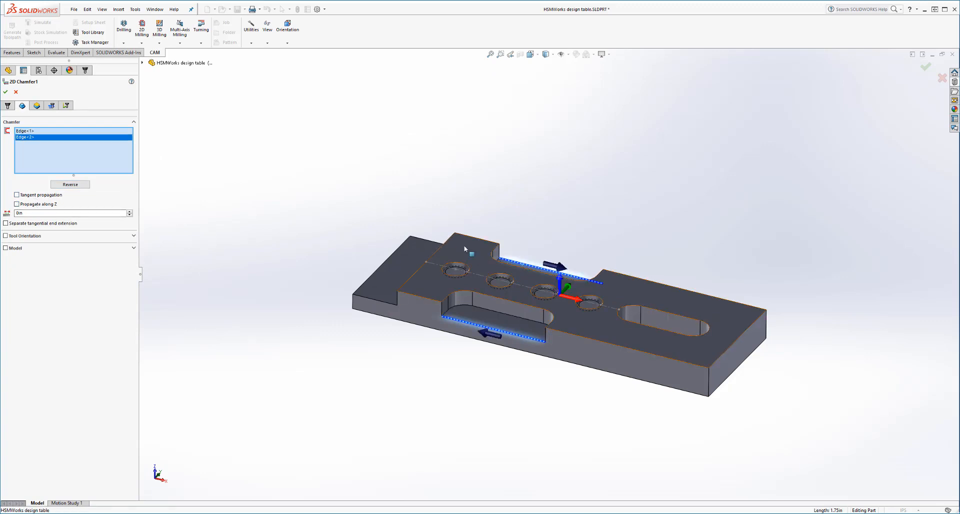
Step: Set the chamfer clearance to 0.005 in and the chamfer tip offset to 0.2 in, and generate the chamfer operation
left_click(52, 105)
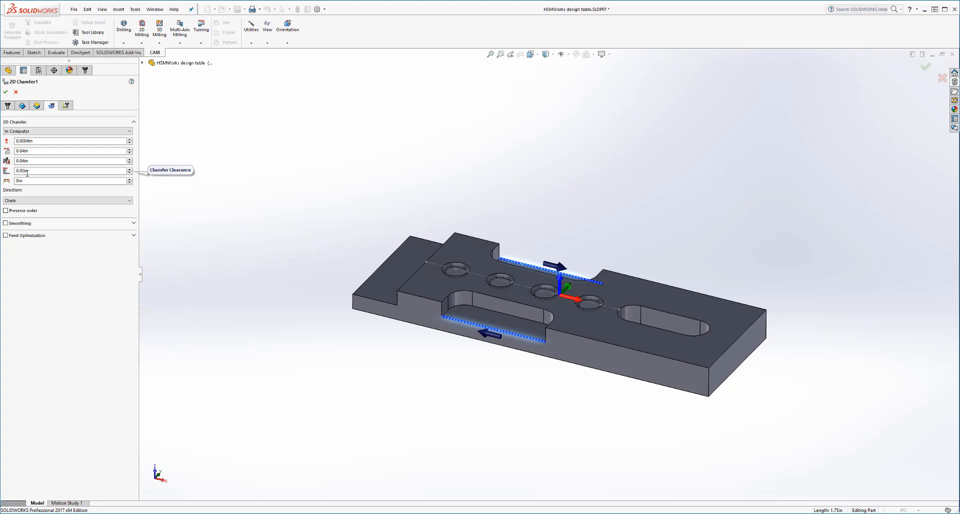
left_click_drag(22, 171, 106, 181)
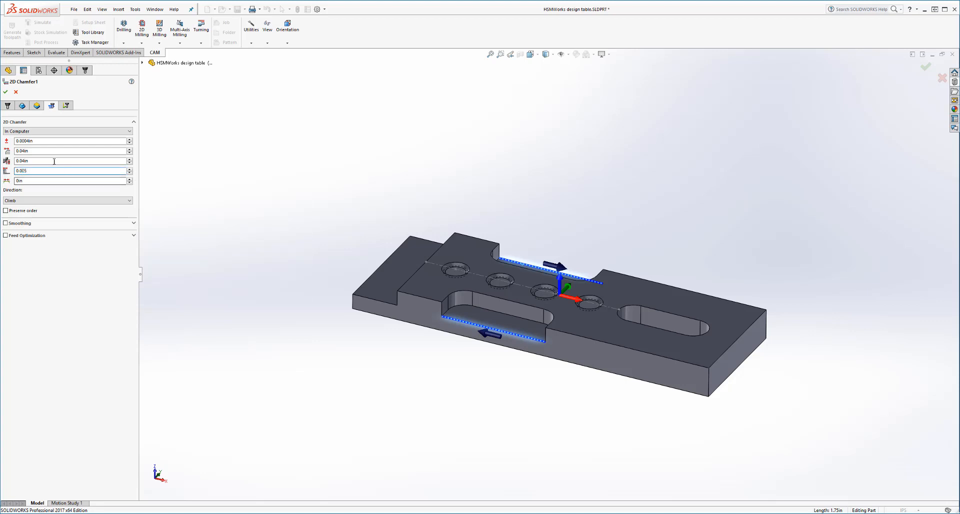
key("shift+Tab")
type(".2")
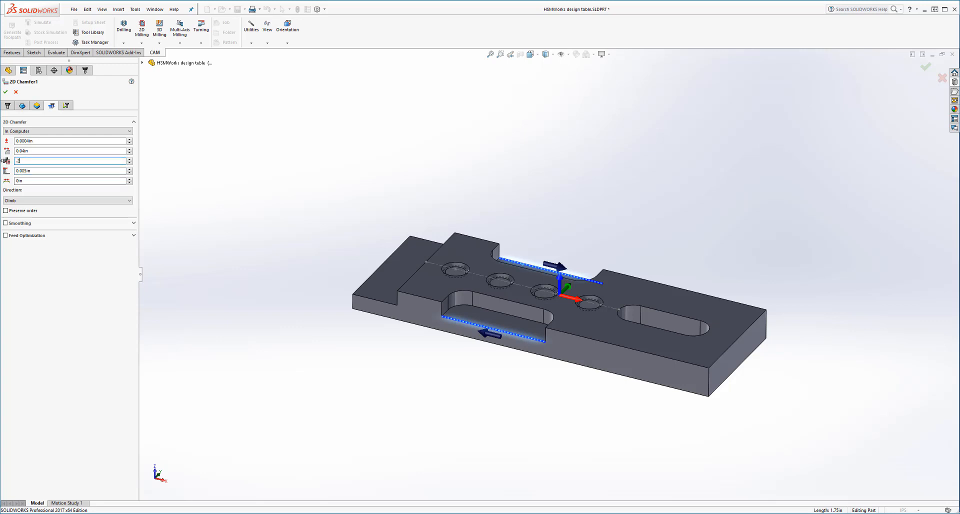
key("Return")
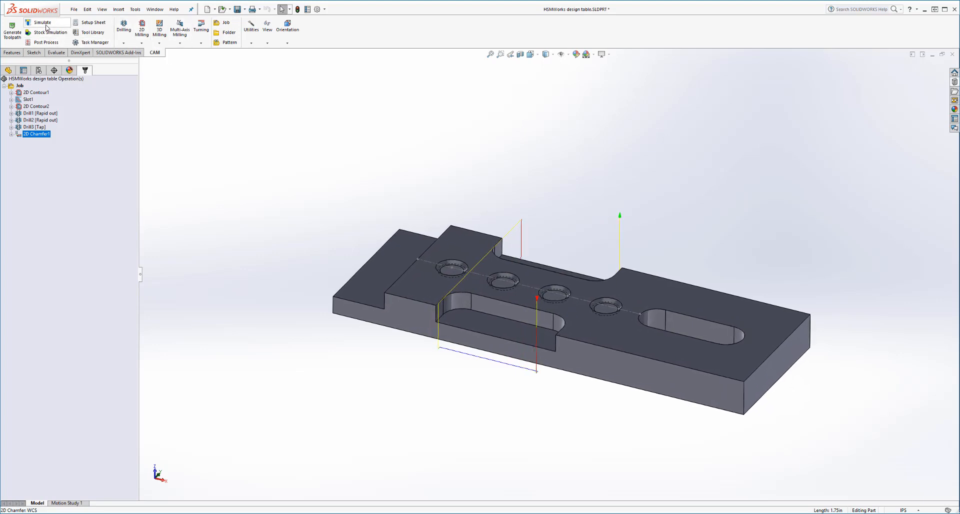
Step: Simulate the 2D Chamfer1 toolpath and inspect the tool position at the end of the front cutout's edge
left_click(440, 349)
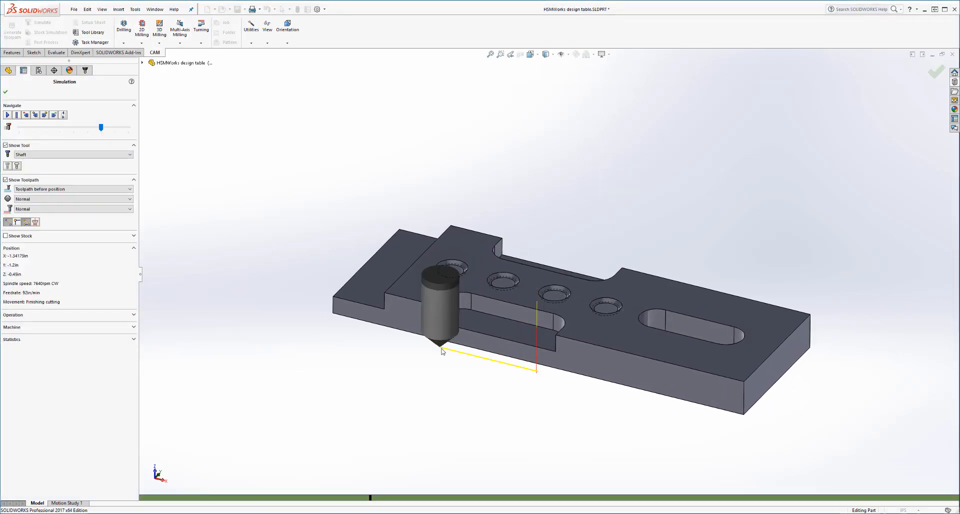
middle_click_drag(440, 348, 337, 316)
left_click(6, 92)
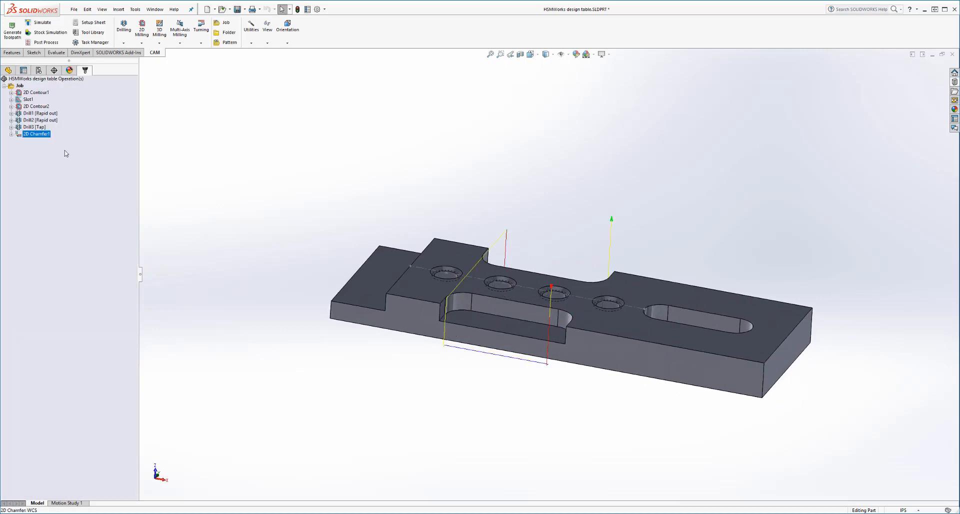
Step: Move 2D Chamfer1 directly after 2D Contour2 in the job and check the toolpaths of the contour, chamfer and drilling operations
left_click_drag(42, 135, 40, 110)
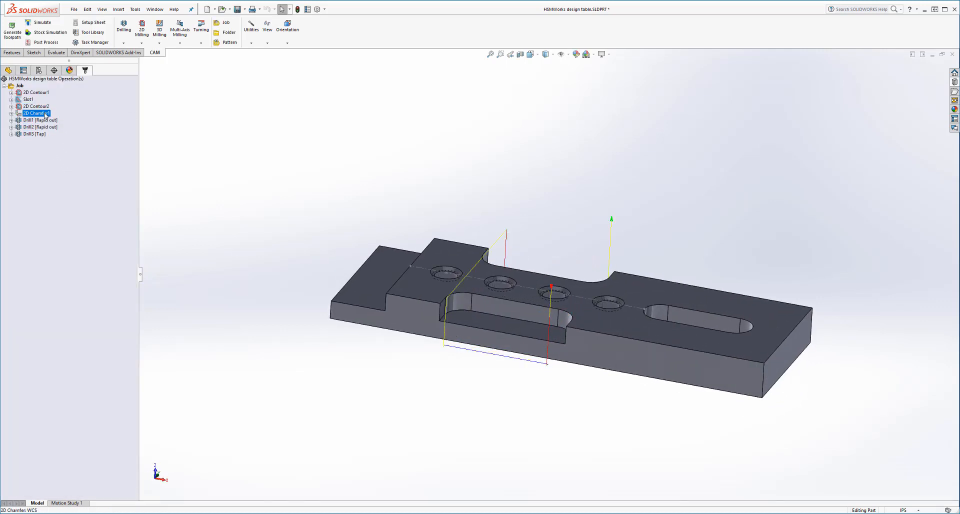
left_click(39, 107)
left_click(39, 113)
left_click(42, 121)
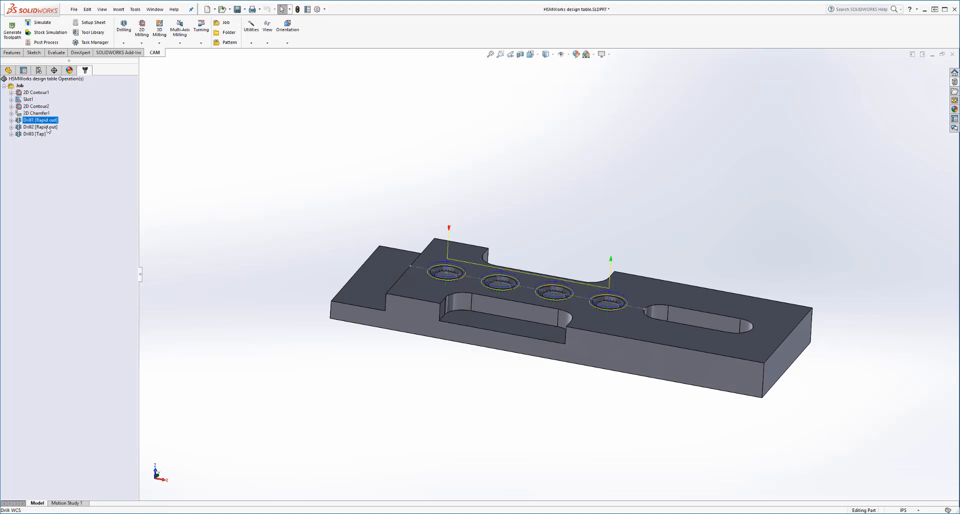
left_click(47, 129)
left_click(34, 134)
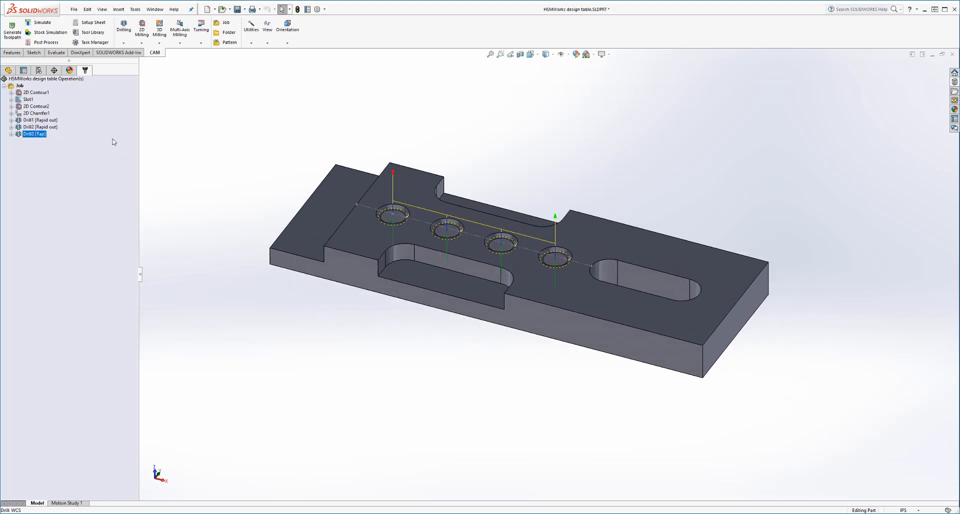
left_click(115, 140)
middle_click_drag(304, 206, 305, 197)
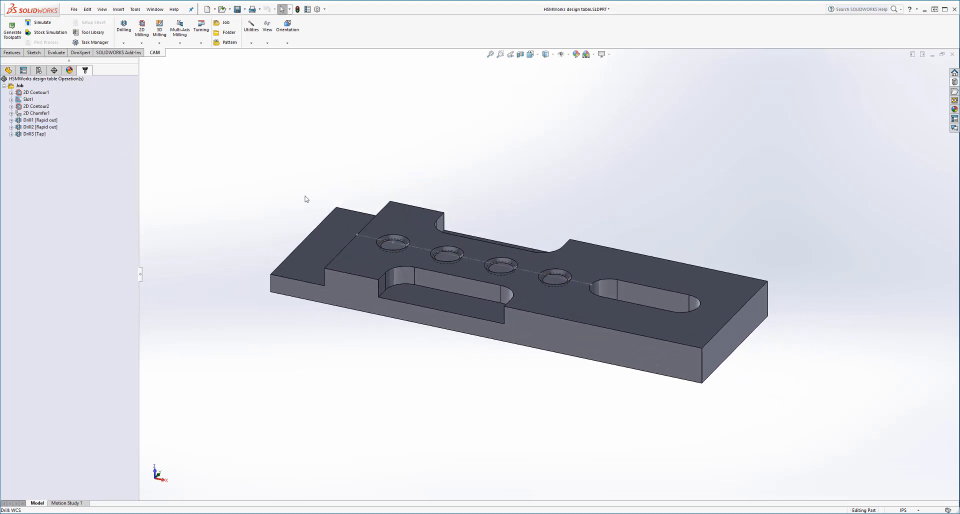
Step: Activate the 7.5 Inch configuration and regenerate all toolpaths of the CAM job
left_click(38, 70)
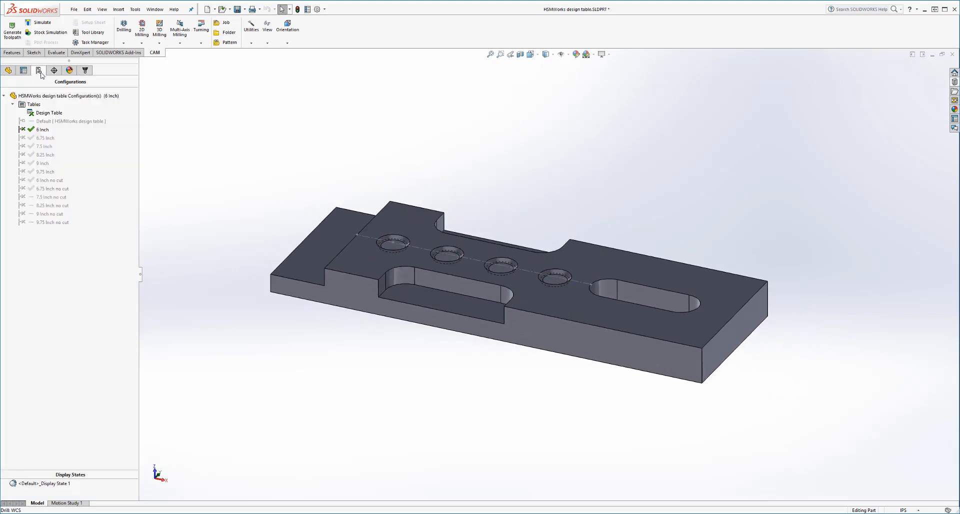
double_click(41, 148)
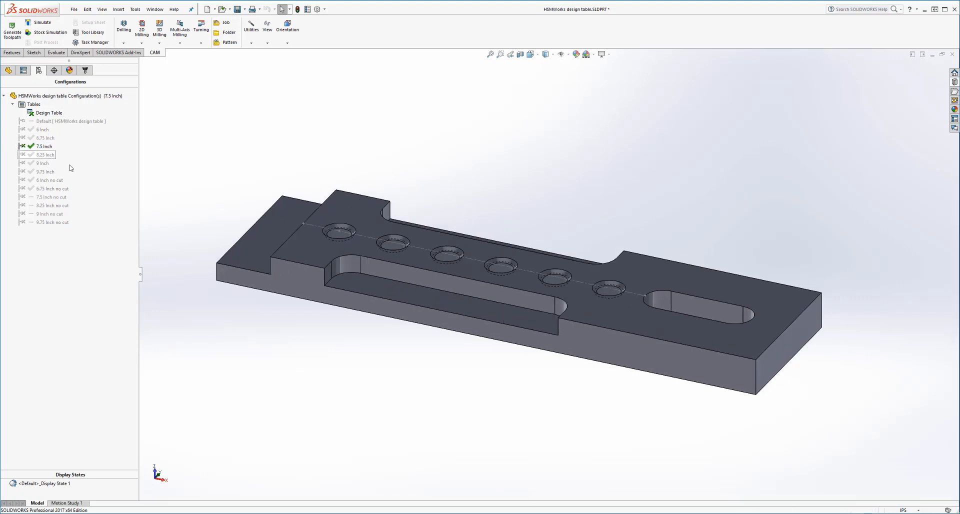
left_click(85, 70)
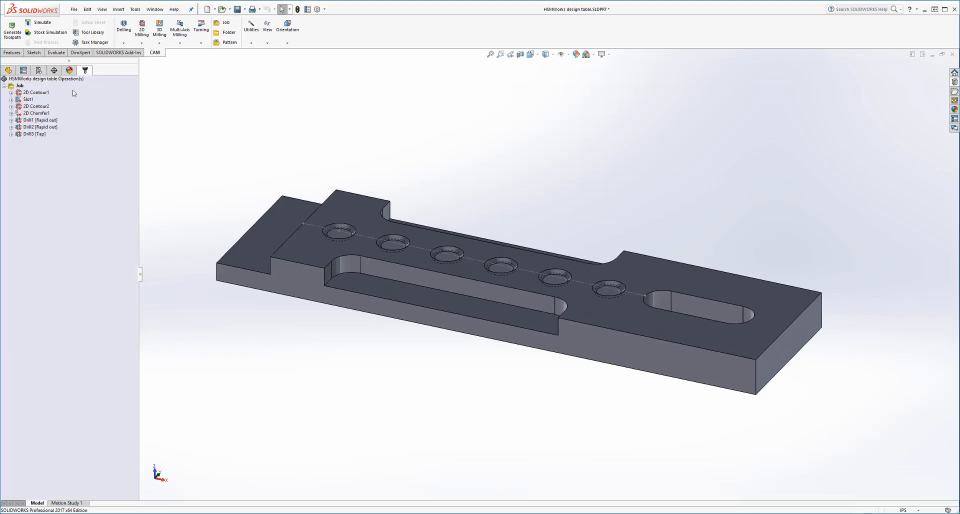
left_click(20, 86)
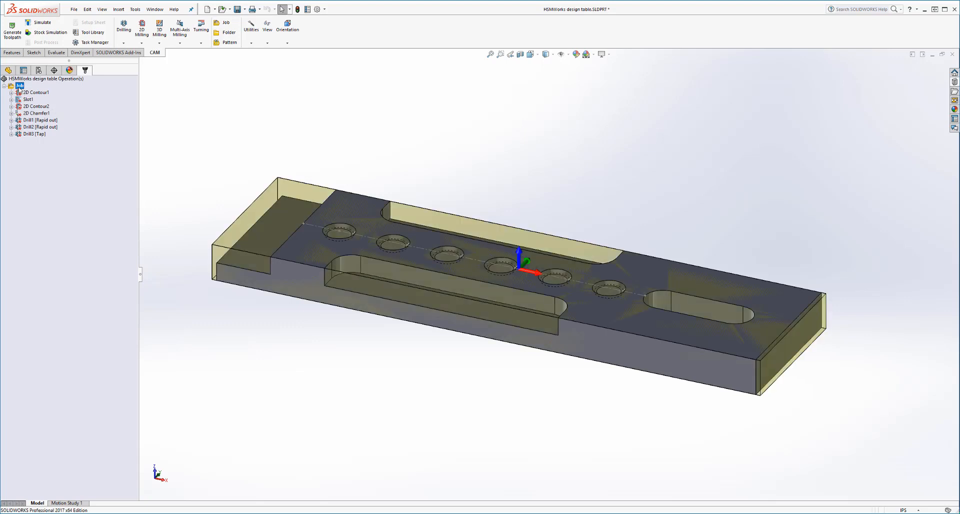
key("ctrl+g")
Step: Check the toolpaths of the contour, slot, chamfer and drilling operations on the 7.5 Inch configuration
left_click(36, 93)
left_click(29, 100)
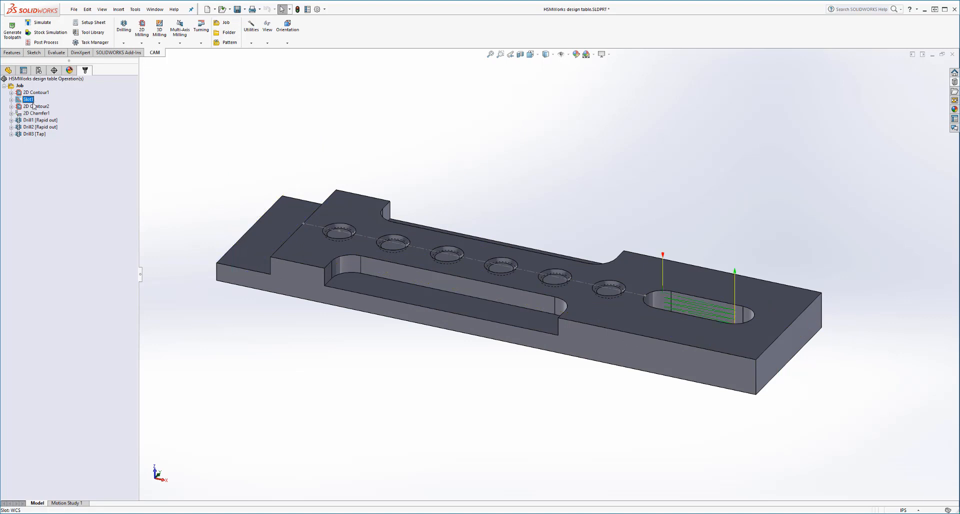
left_click(33, 107)
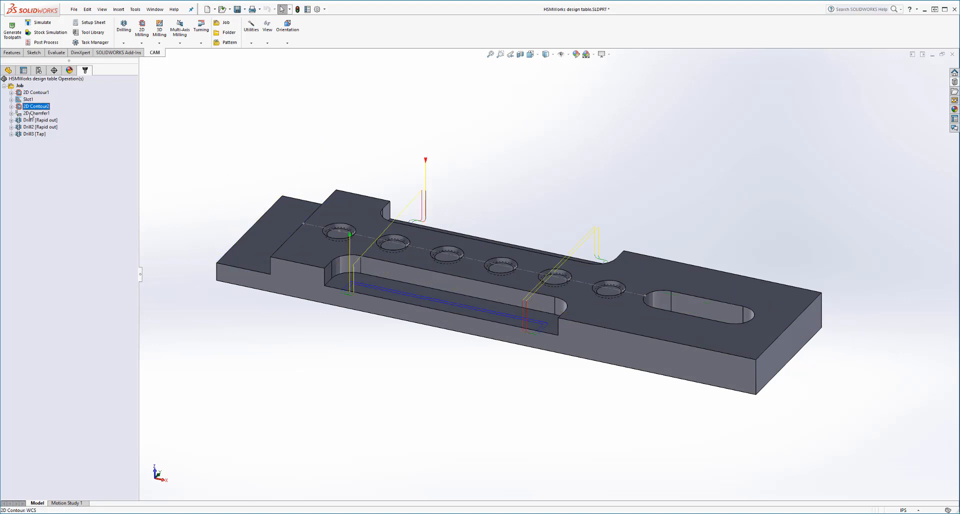
left_click(31, 114)
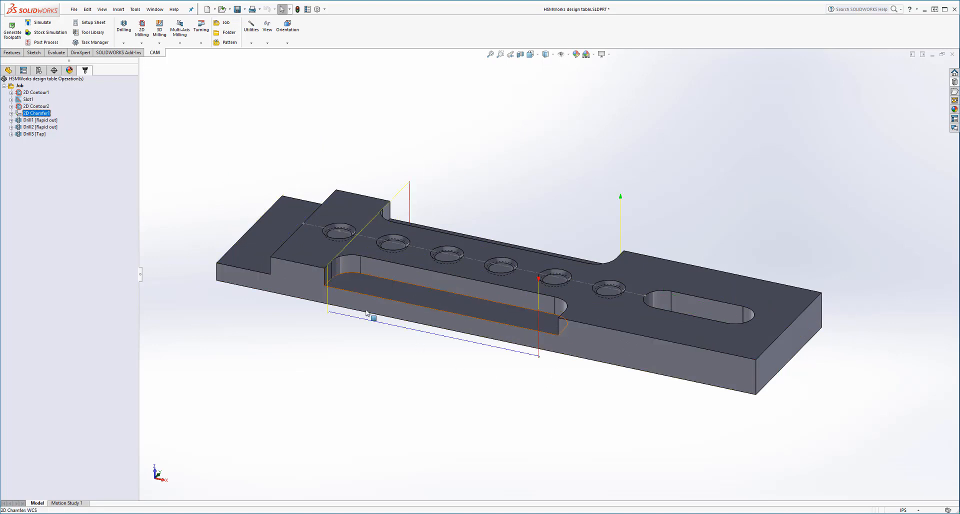
left_click(30, 121)
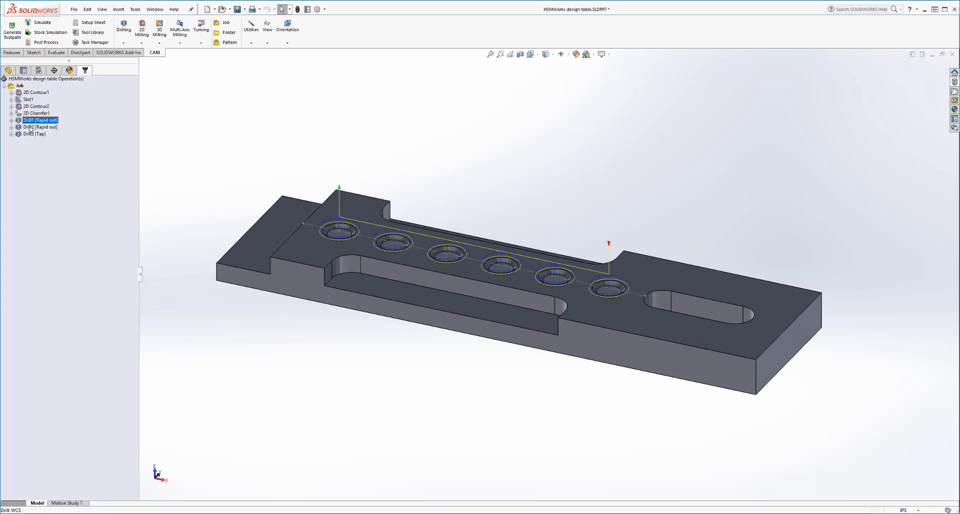
left_click(30, 127)
left_click(31, 135)
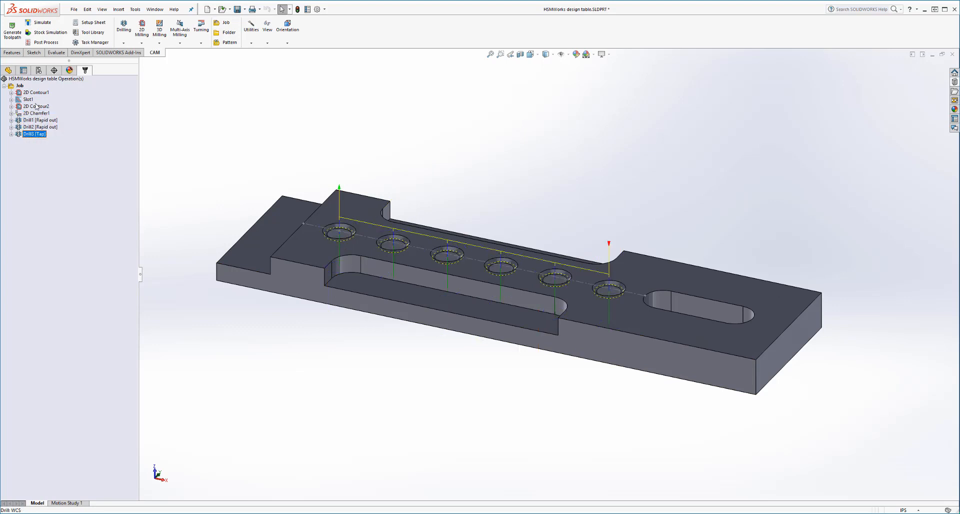
Step: Activate the 7.5 Inch no cut configuration and regenerate the toolpaths of the CAM job
left_click(39, 71)
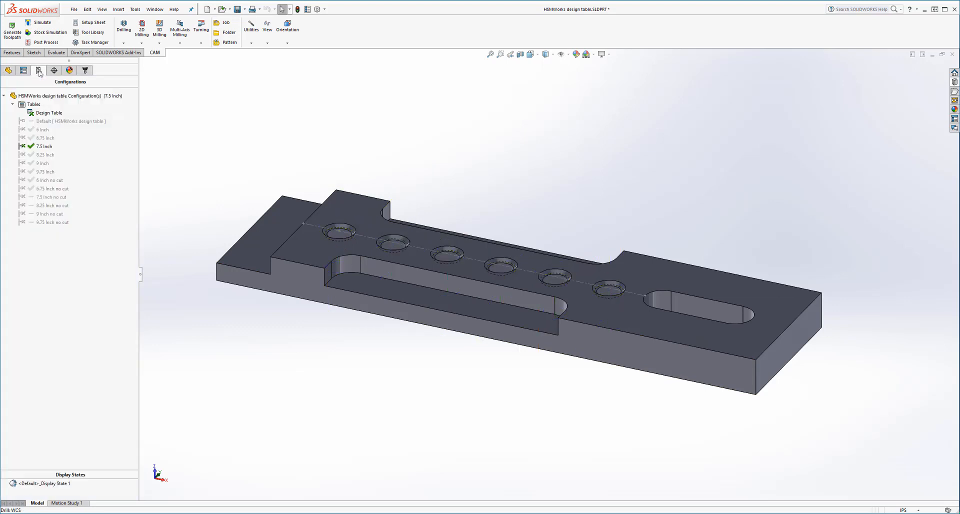
double_click(52, 198)
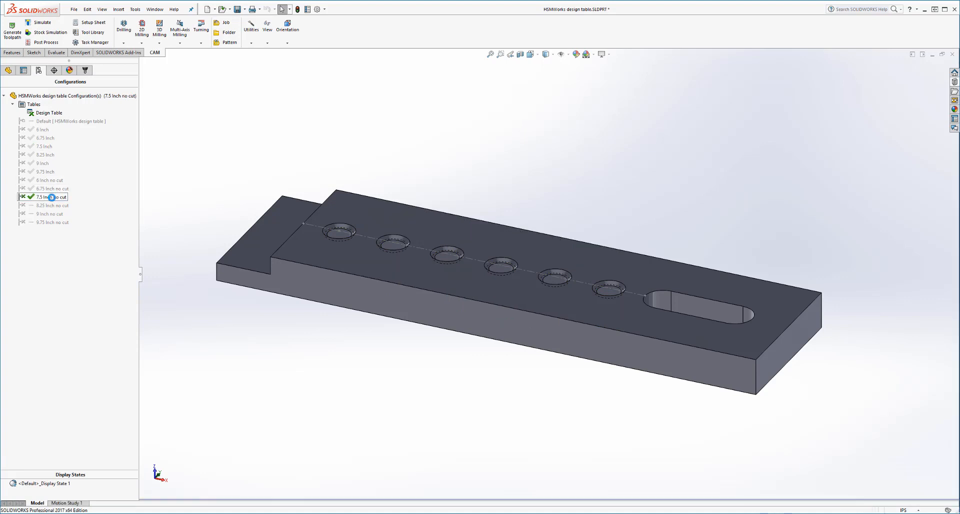
left_click(85, 72)
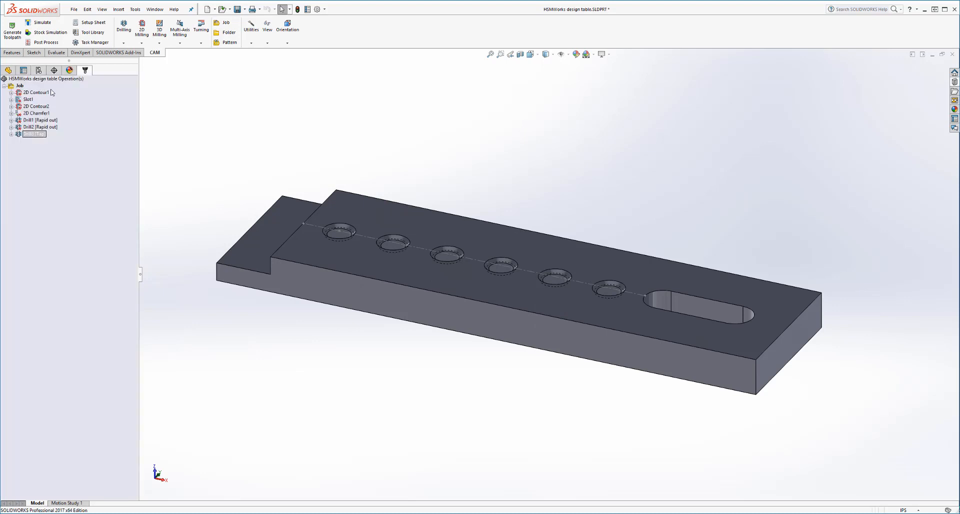
left_click(19, 86)
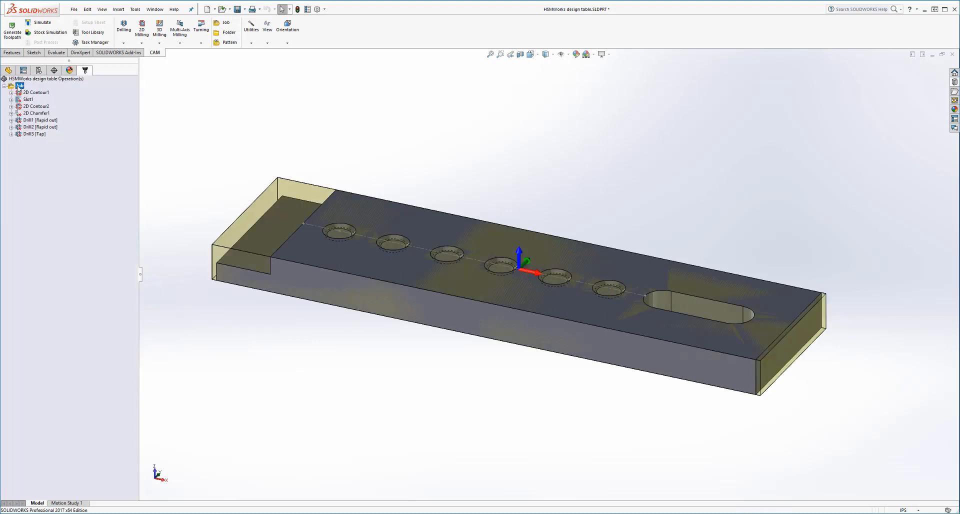
Step: Check 2D Contour2, 2D Chamfer1 and the drilling operations for toolpaths on the part without side cutouts
left_click(35, 107)
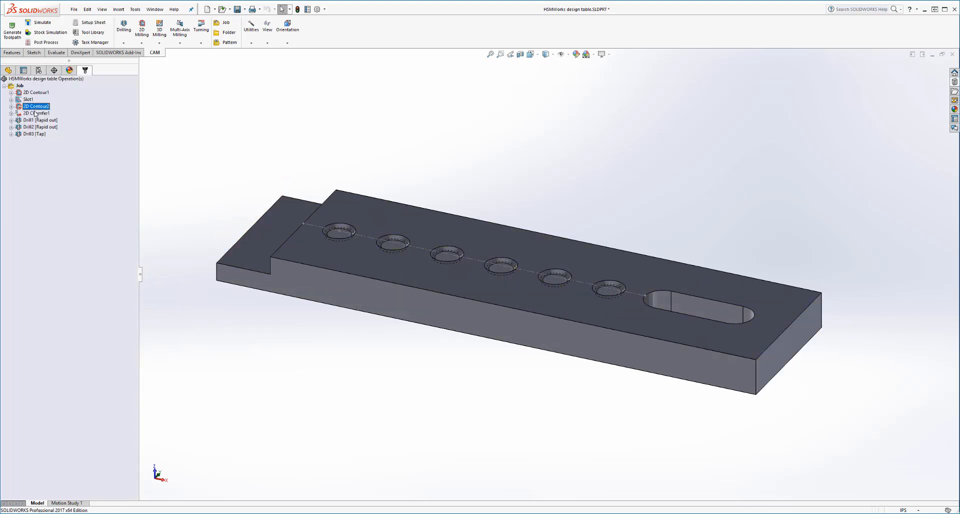
left_click(35, 114)
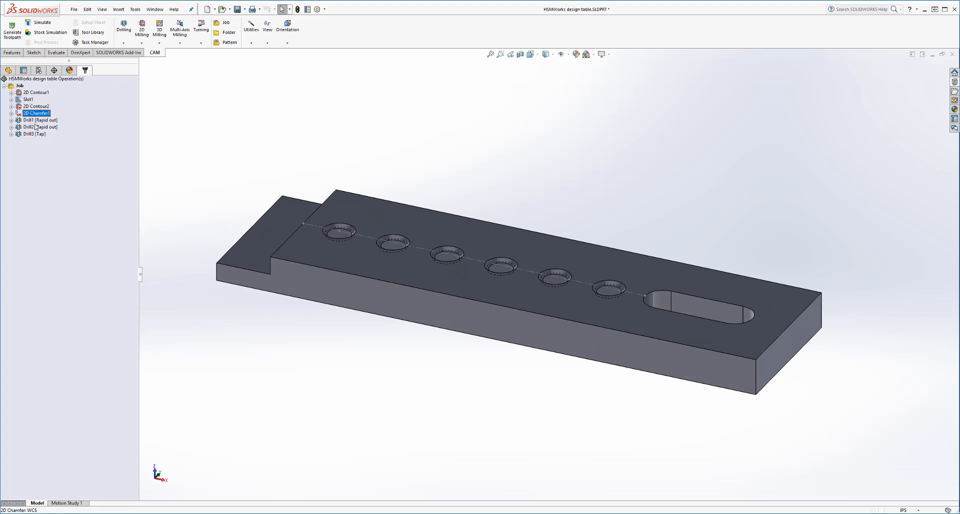
left_click(36, 126)
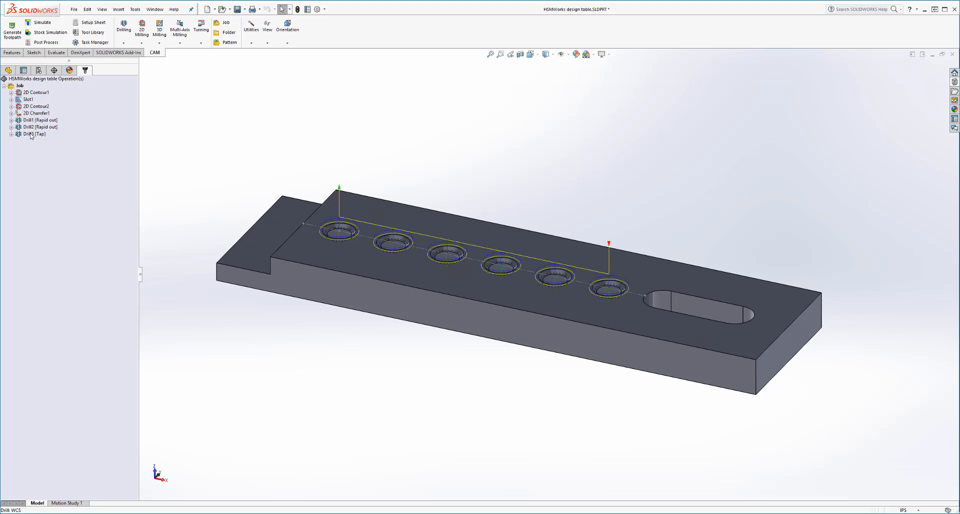
left_click(33, 107)
left_click(32, 114)
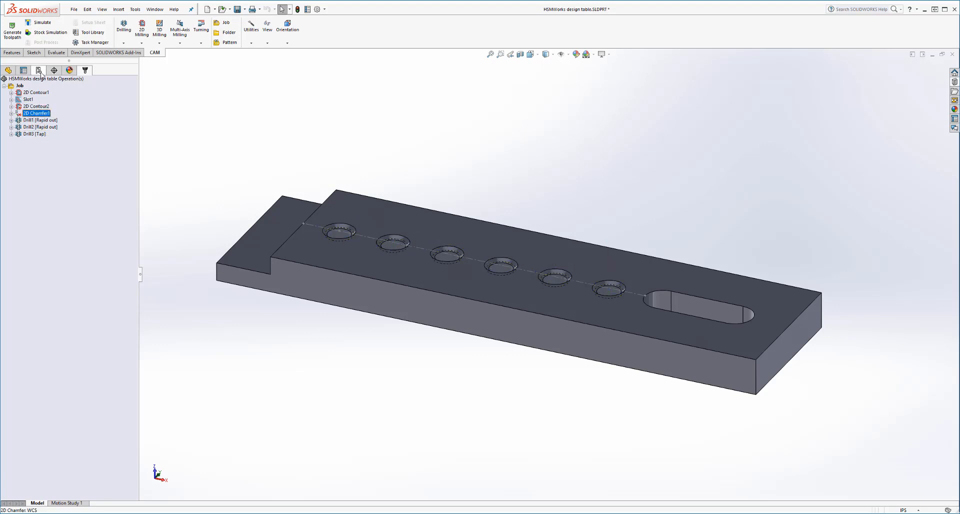
Step: Reactivate the 7.5 Inch configuration, regenerate the job, and check the toolpaths of 2D Contour2 and 2D Chamfer1
left_click(39, 70)
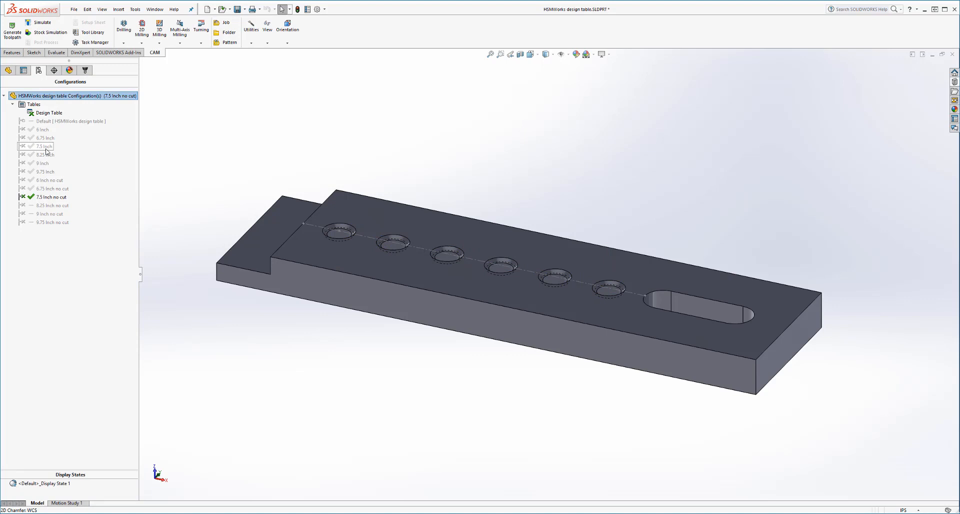
double_click(45, 147)
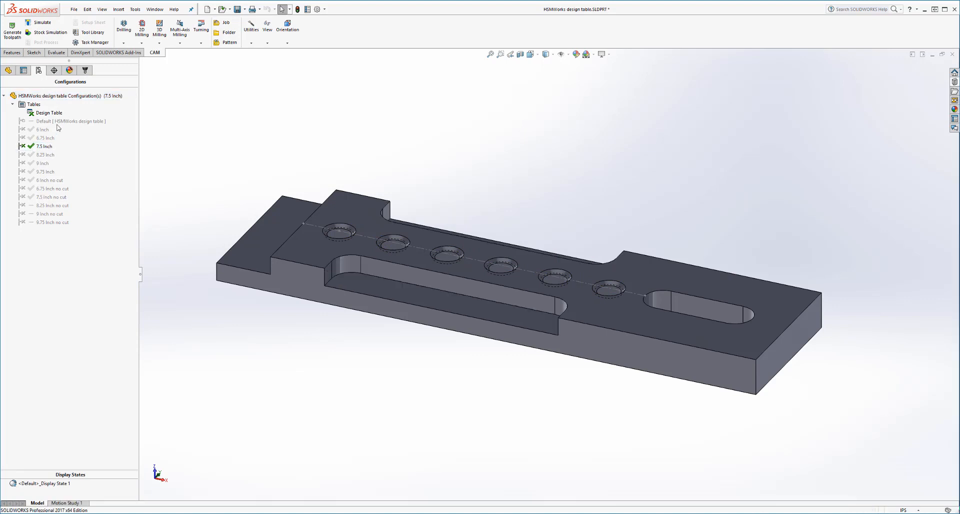
left_click(85, 70)
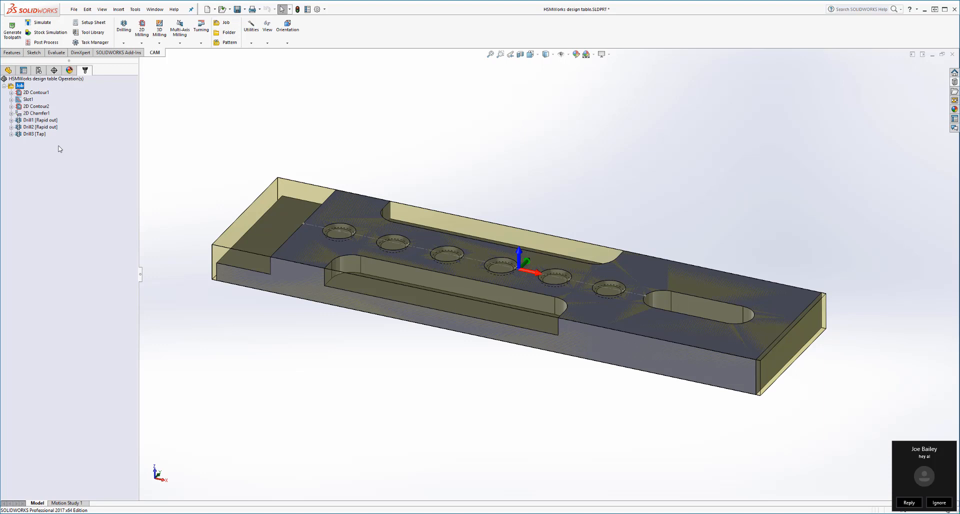
left_click(38, 107)
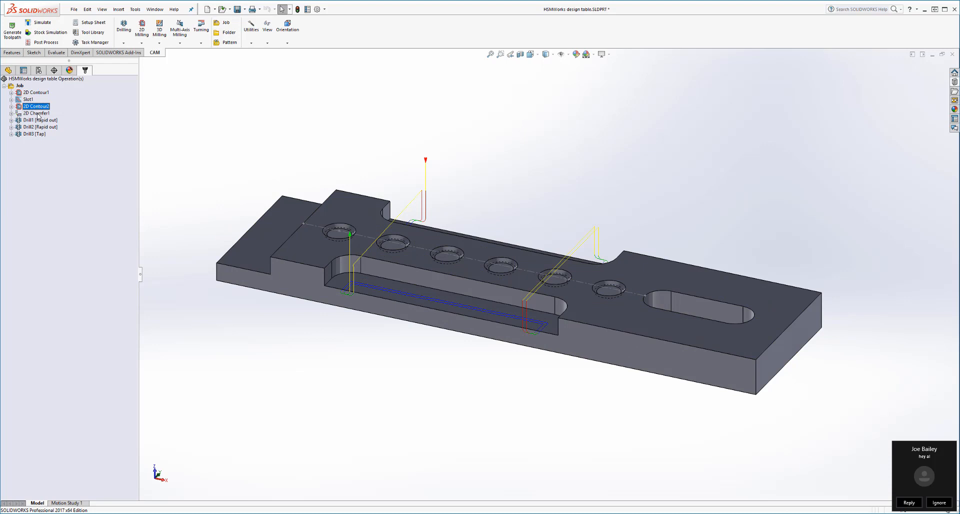
left_click(38, 114)
left_click(36, 107)
Step: Activate the 6 Inch no cut configuration and regenerate the toolpaths of the CAM job
left_click(39, 70)
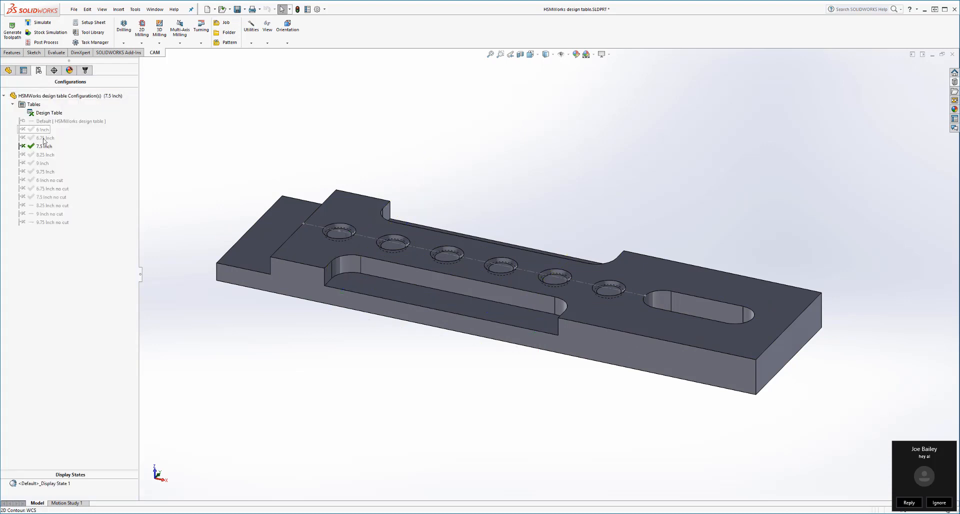
double_click(44, 182)
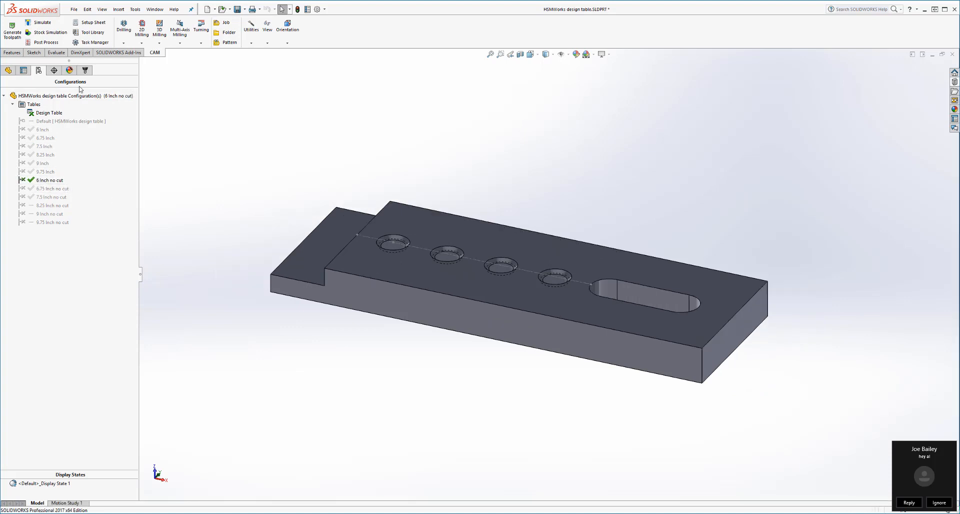
left_click(85, 70)
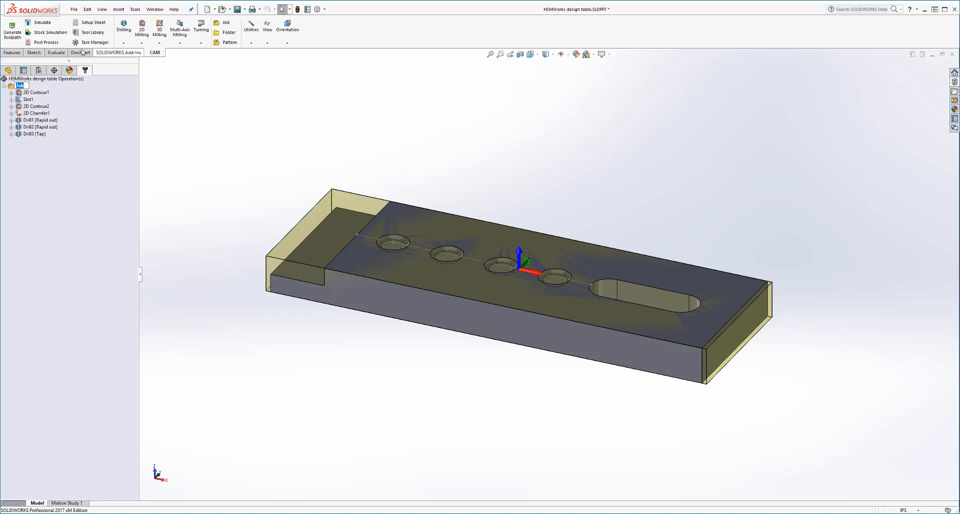
Step: Start post processing the job and choose HAAS (pre-NGC) as the post configuration
left_click(46, 42)
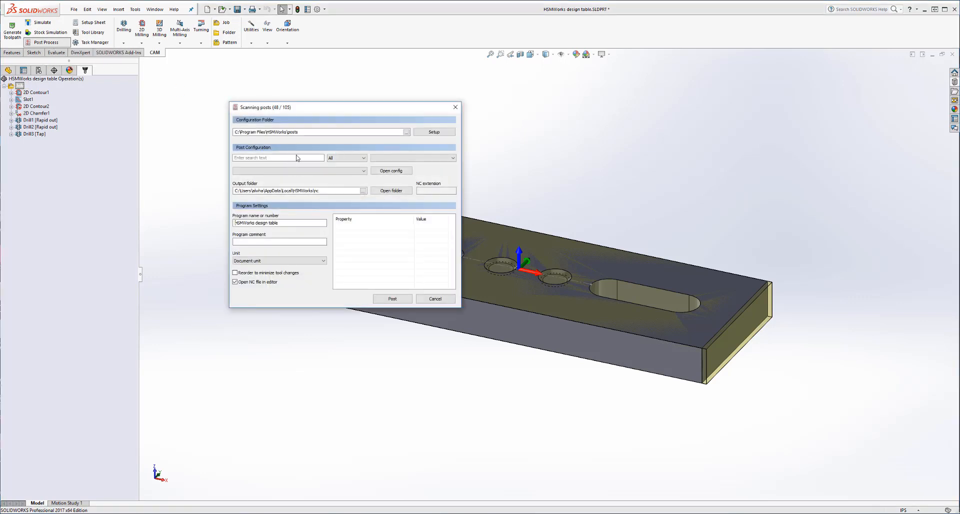
left_click(415, 131)
left_click(328, 121)
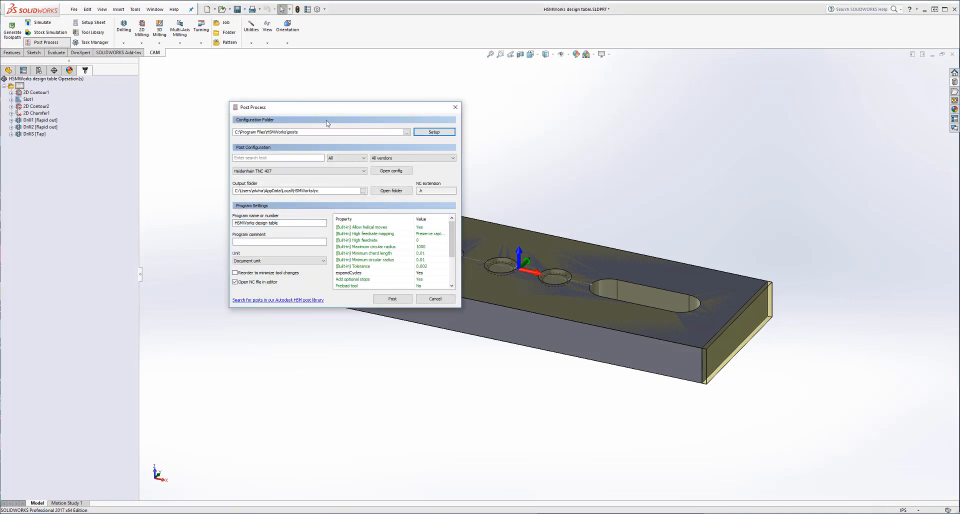
left_click(270, 171)
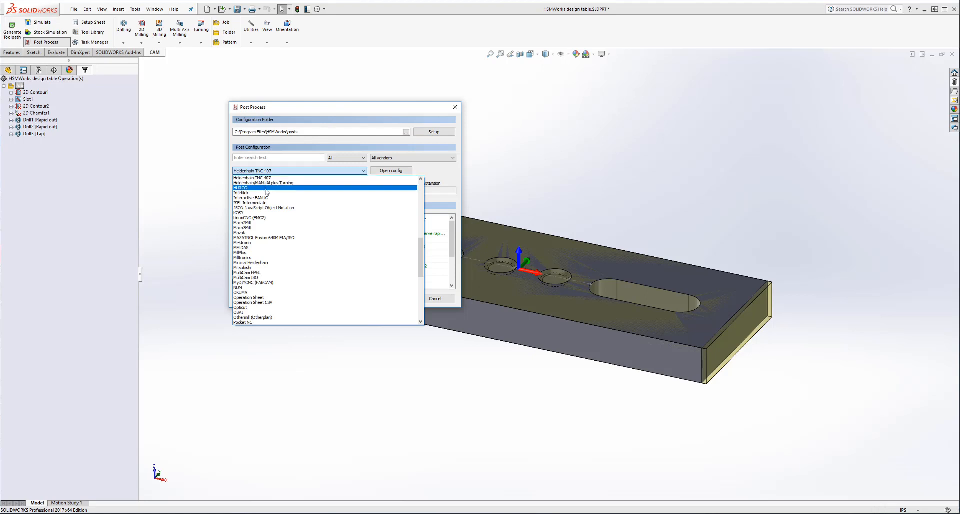
scroll(267, 193, "up", 2)
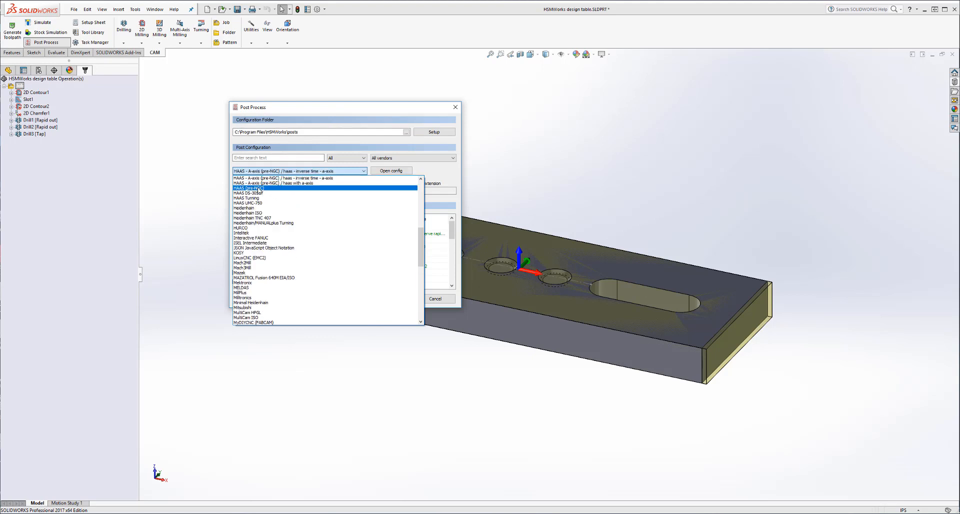
scroll(258, 200, "up", 1)
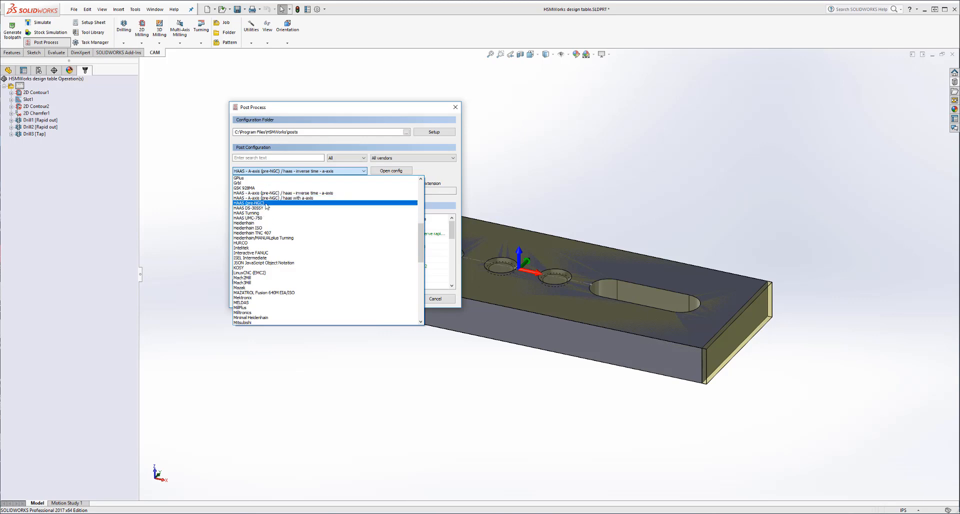
left_click(265, 203)
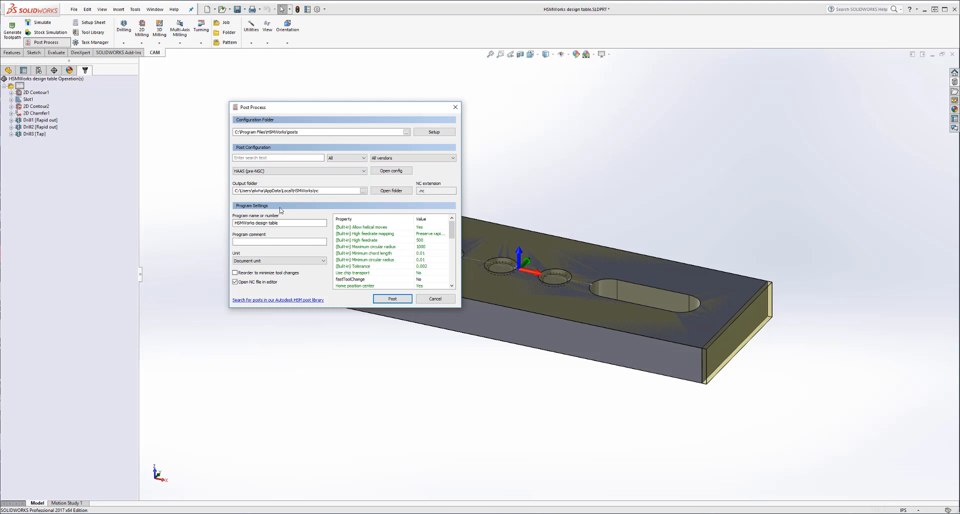
Step: Set the program number to 1245, post the job despite invalid operations, and save the NC file as 1245.nc
left_click_drag(287, 223, 235, 219)
type("1245")
left_click(393, 298)
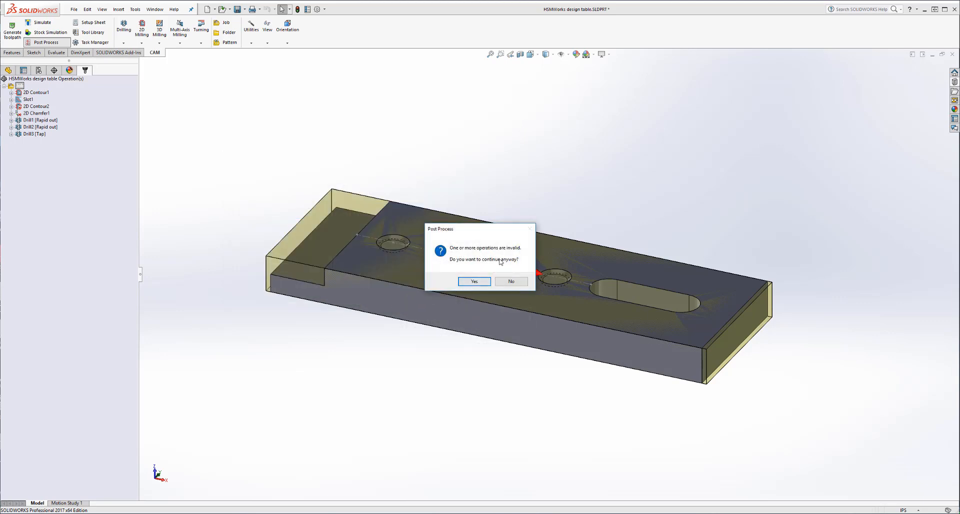
left_click(474, 282)
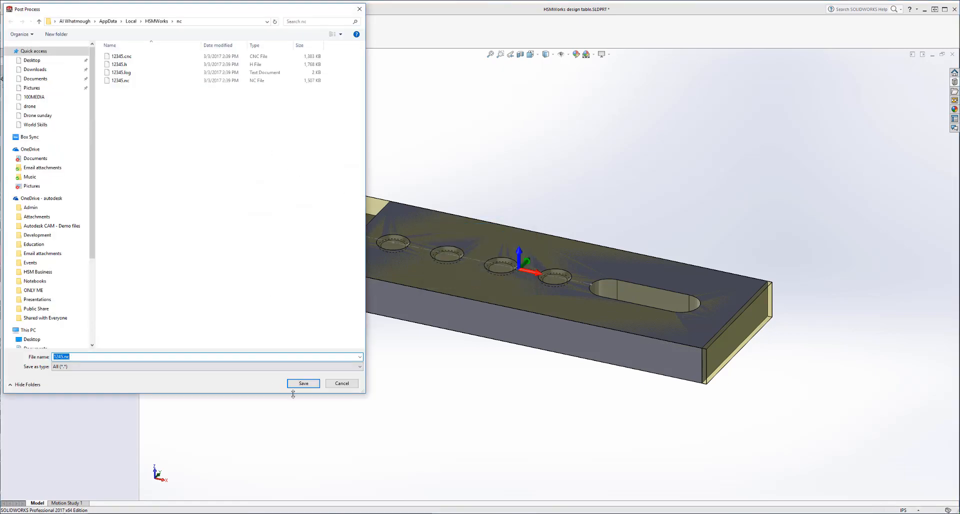
left_click(303, 384)
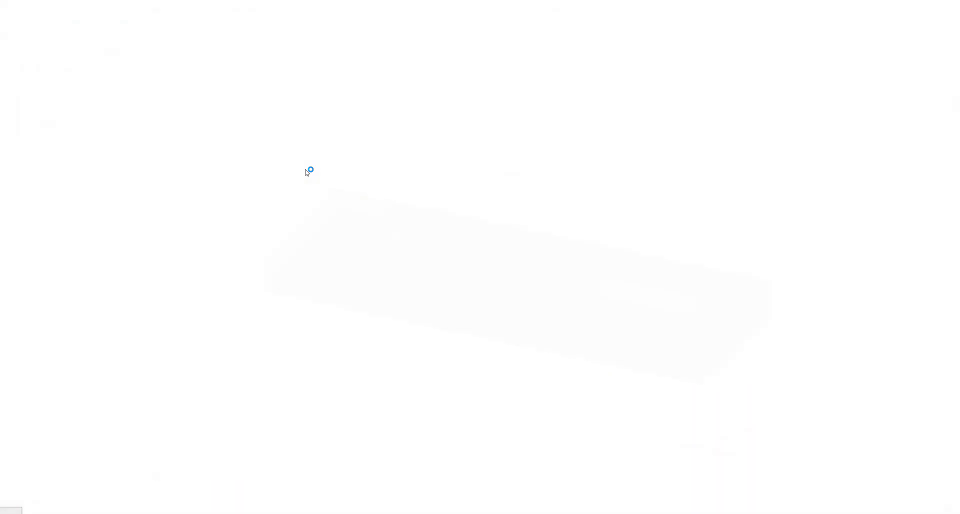
Step: Examine the Slot1 and Drill1 sections of the posted NC code and put the editor window away
left_click(129, 166)
scroll(49, 145, "down", 4)
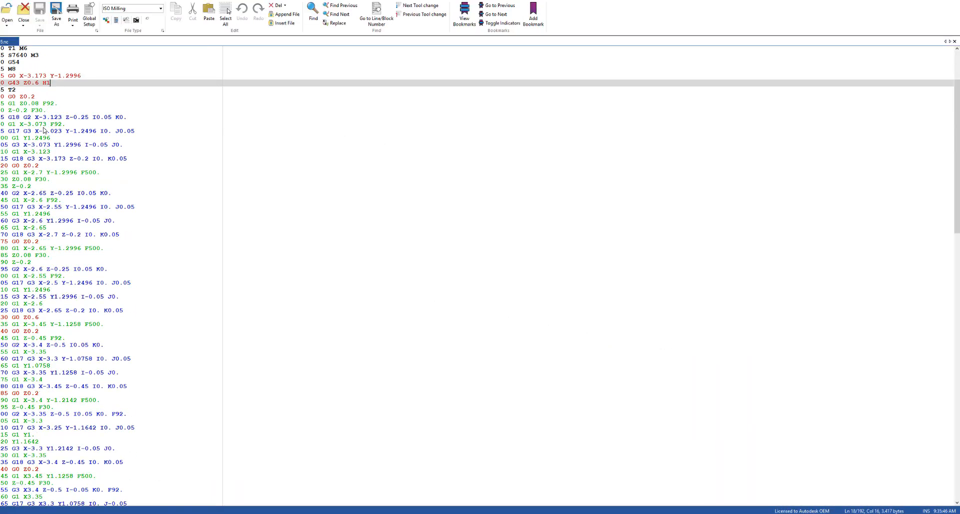
scroll(50, 145, "up", 4)
scroll(60, 150, "down", 17)
scroll(73, 181, "down", 11)
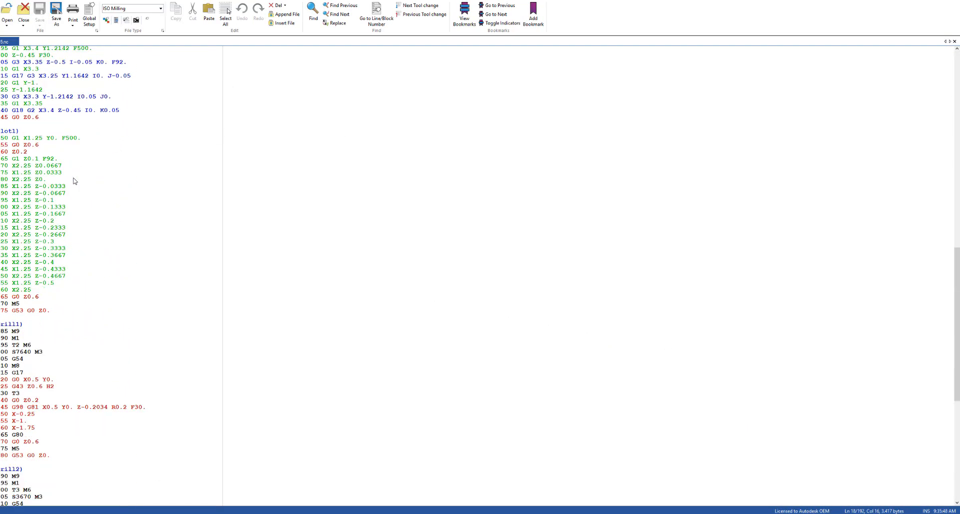
double_click(24, 132)
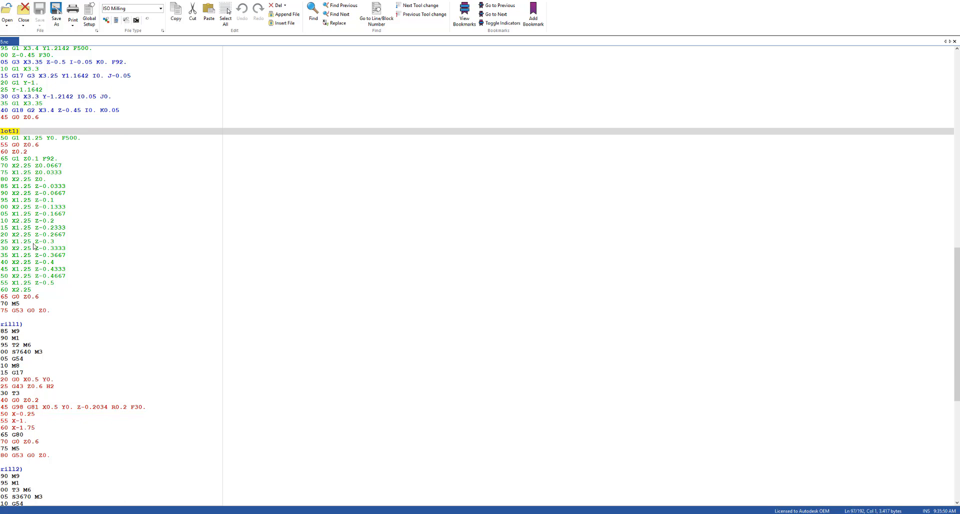
double_click(40, 326)
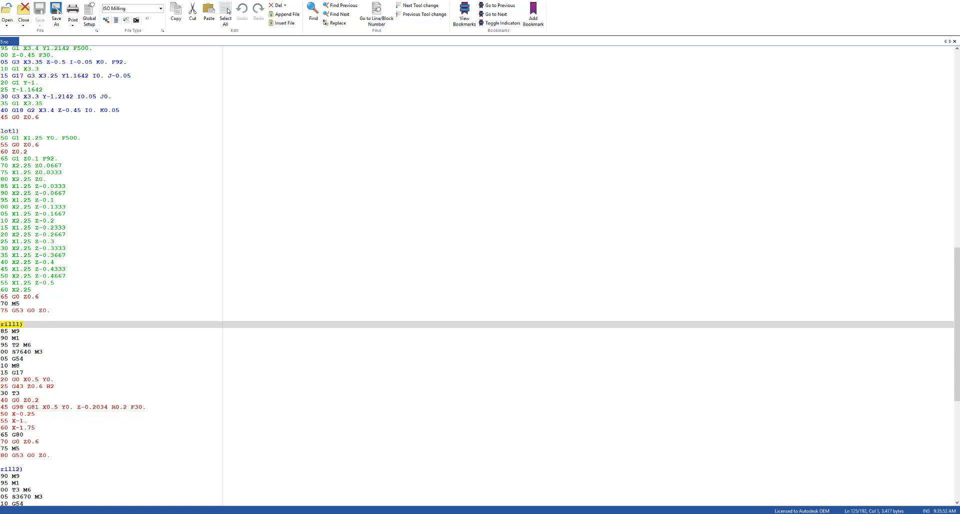
left_click_drag(895, 0, 858, 50)
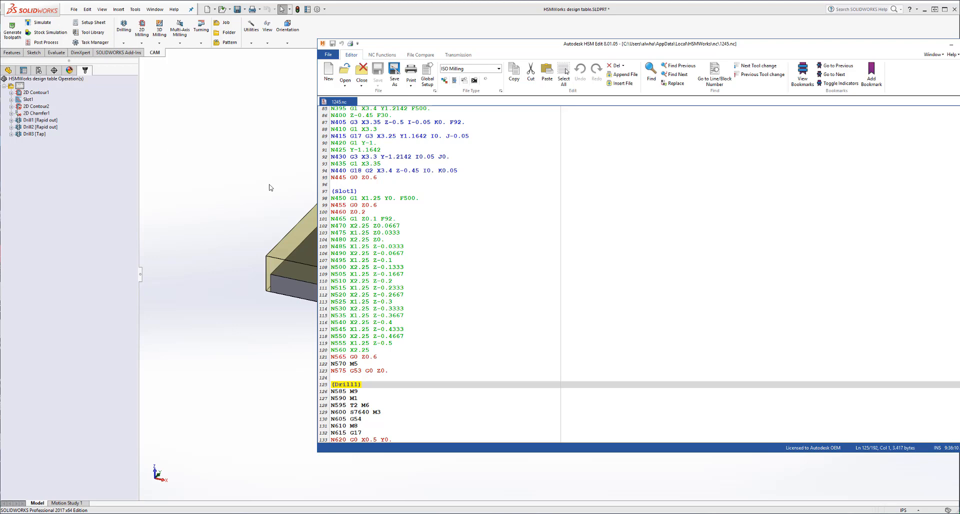
left_click(951, 45)
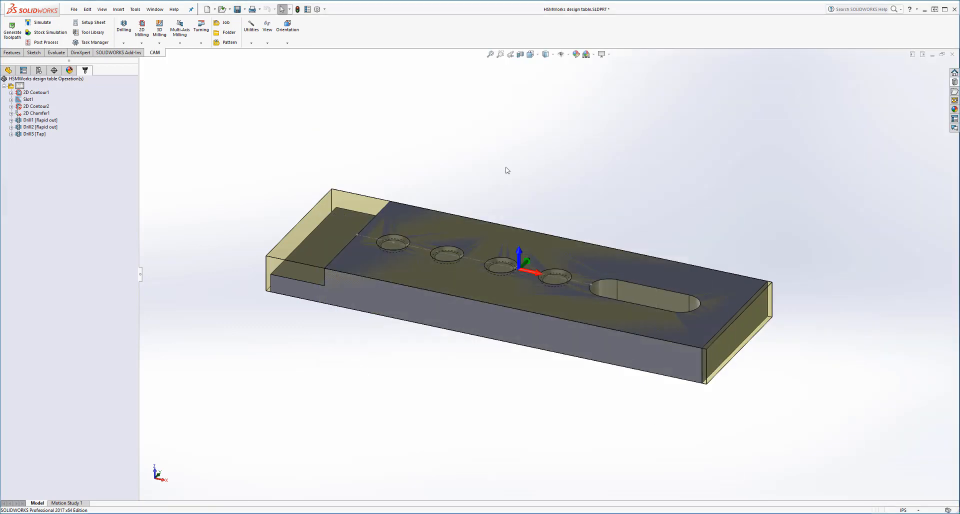